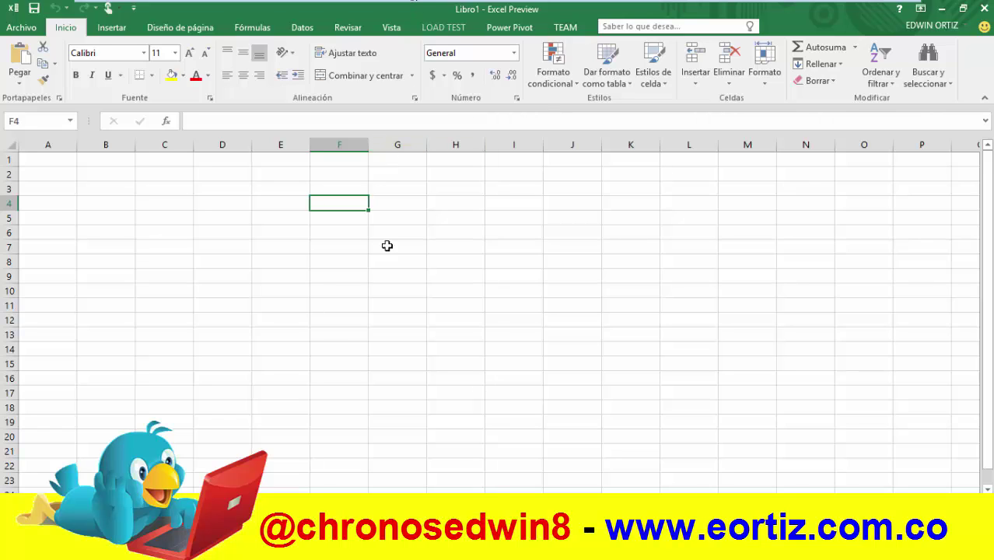
Step: Select cell F14 and examine the available insert, page layout, formula, data, review and view commands, ending on the home commands
left_click(347, 350)
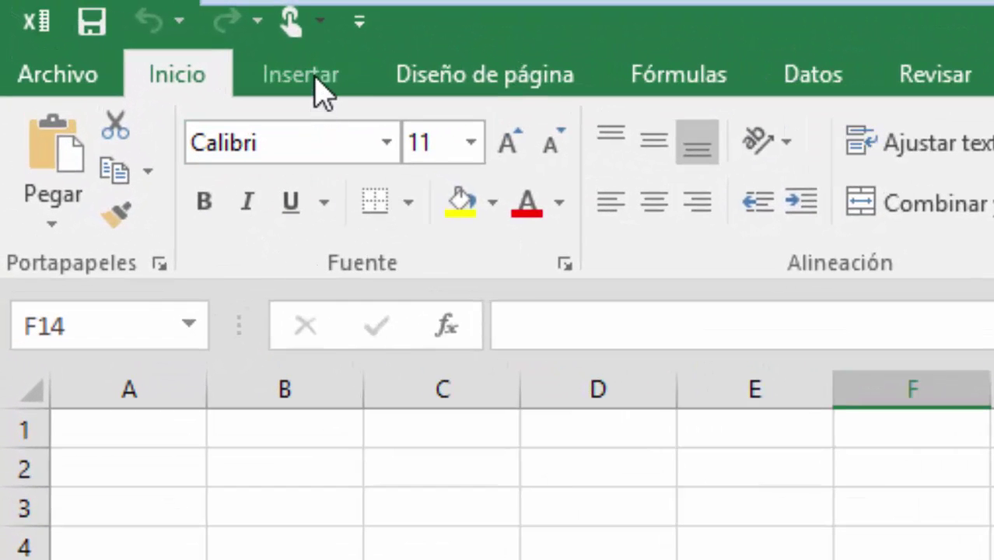
left_click(319, 82)
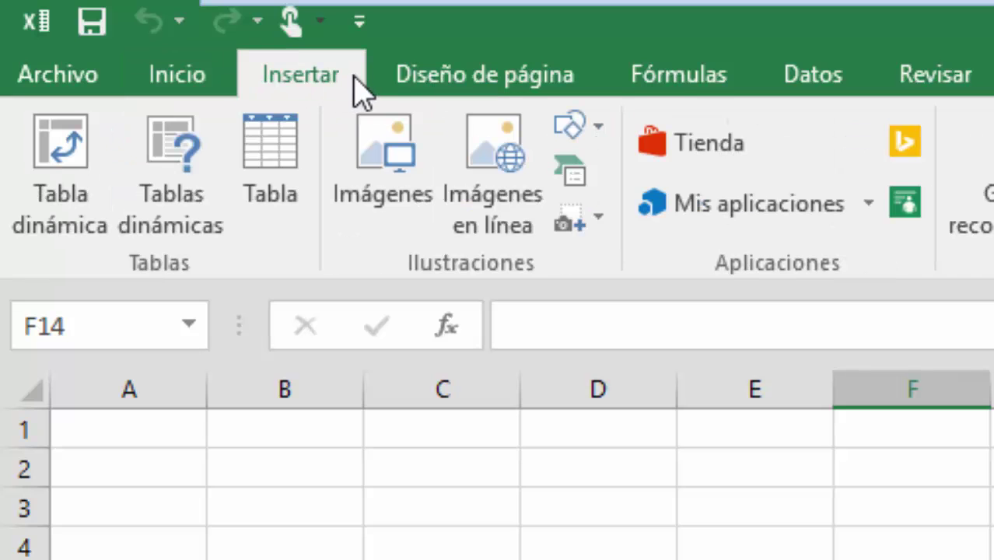
left_click(455, 80)
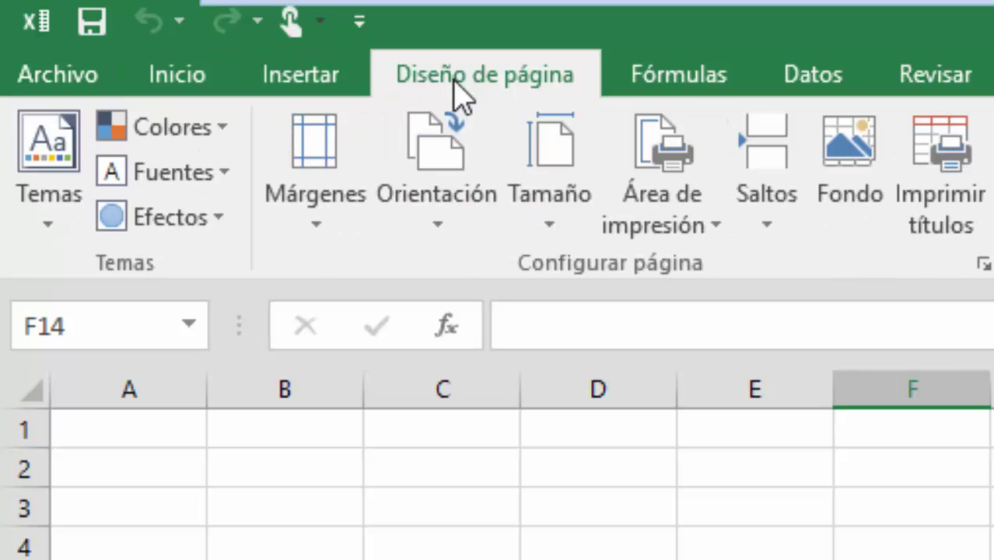
left_click(673, 80)
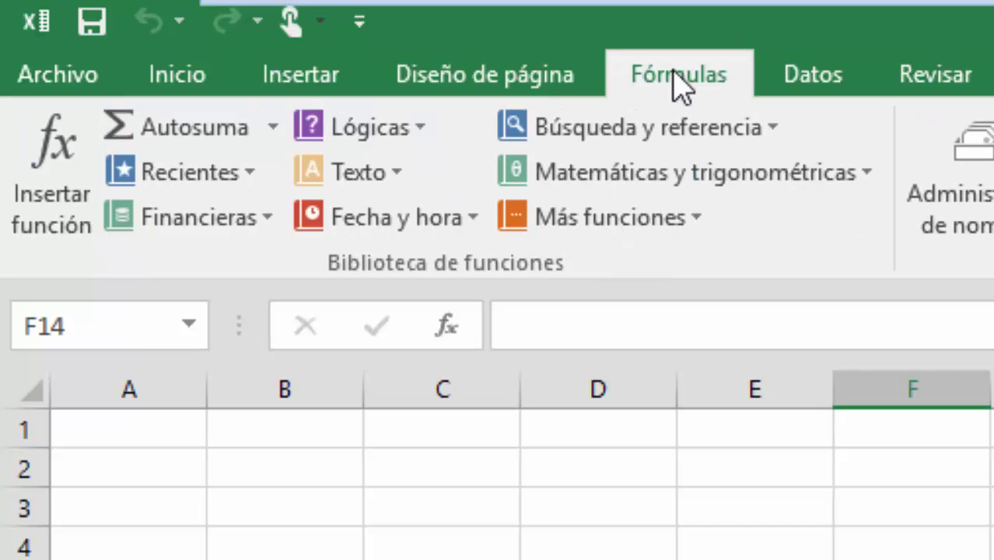
left_click(838, 75)
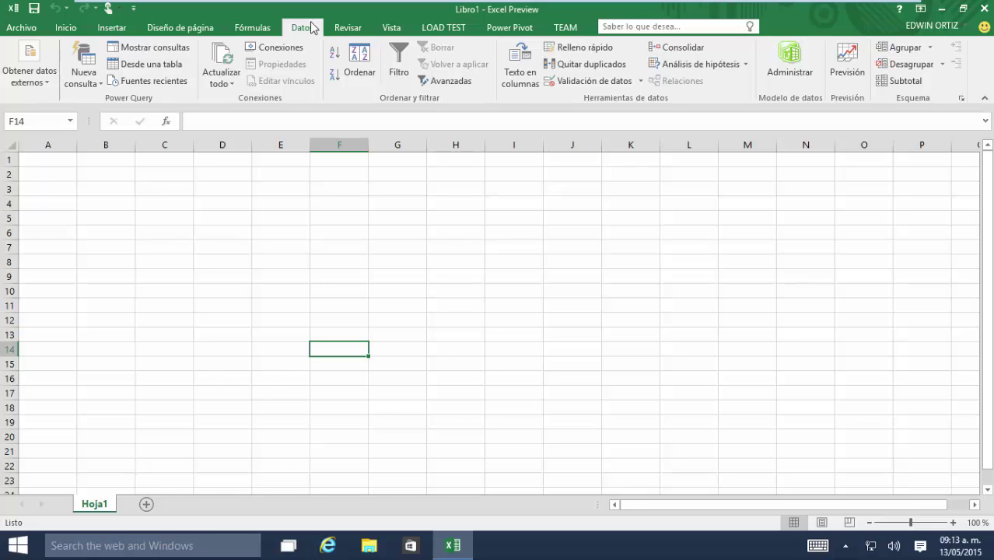
left_click(349, 28)
left_click(391, 29)
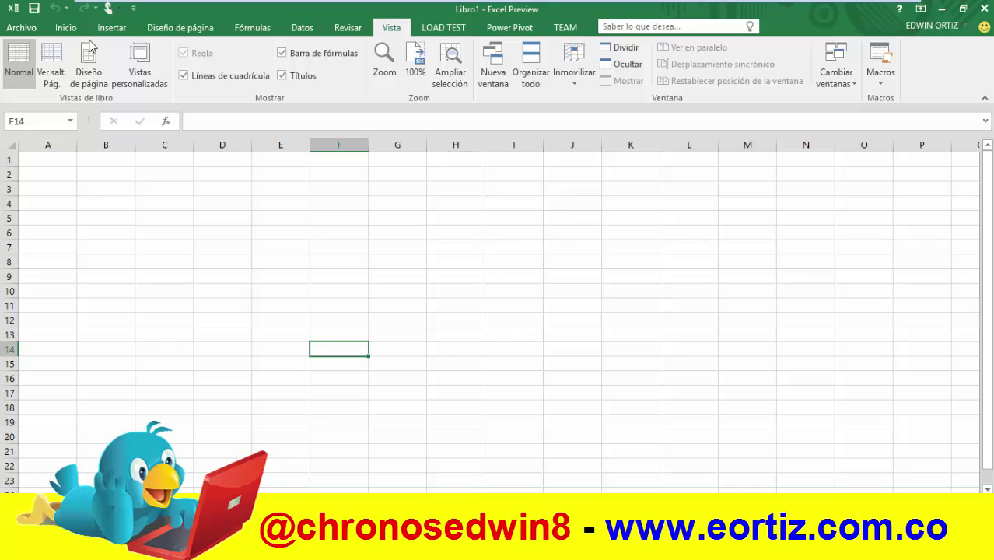
left_click(66, 29)
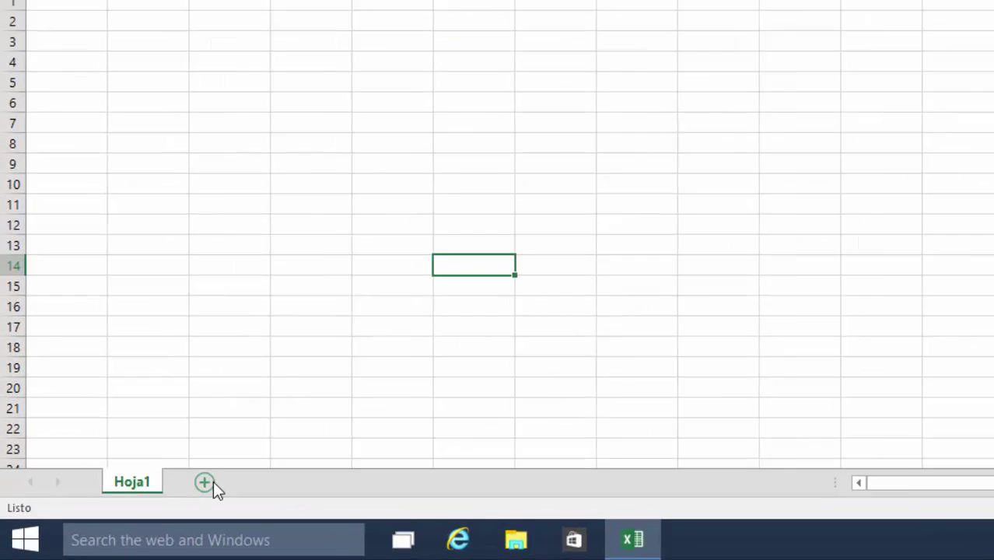
Step: Add four new worksheets, Hoja2 through Hoja5, to the workbook
left_click(146, 504)
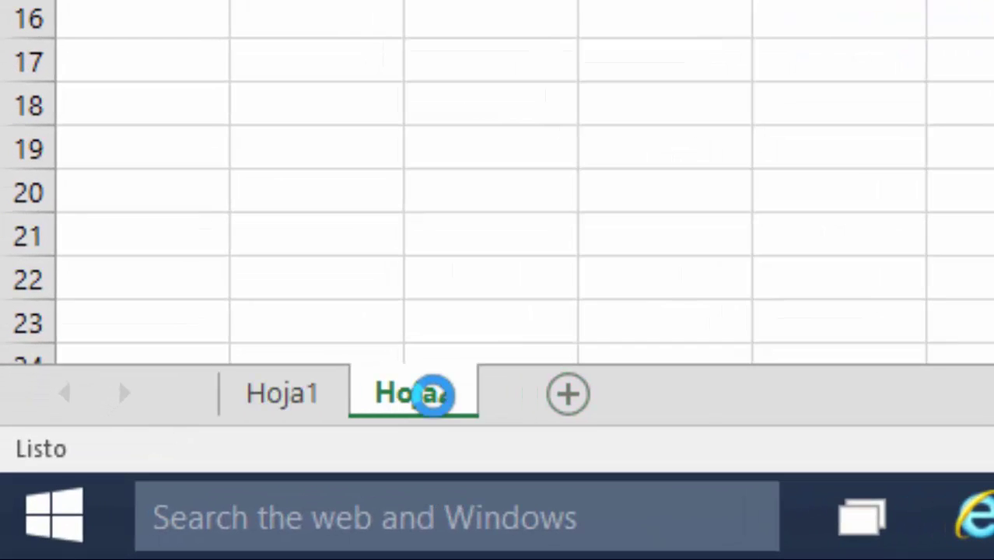
left_click(452, 427)
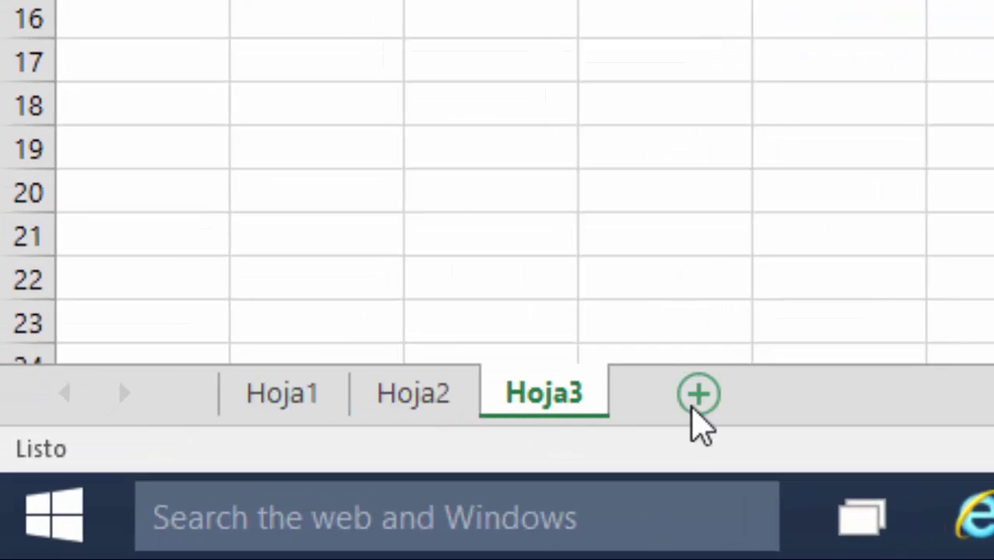
left_click(714, 403)
left_click(824, 398)
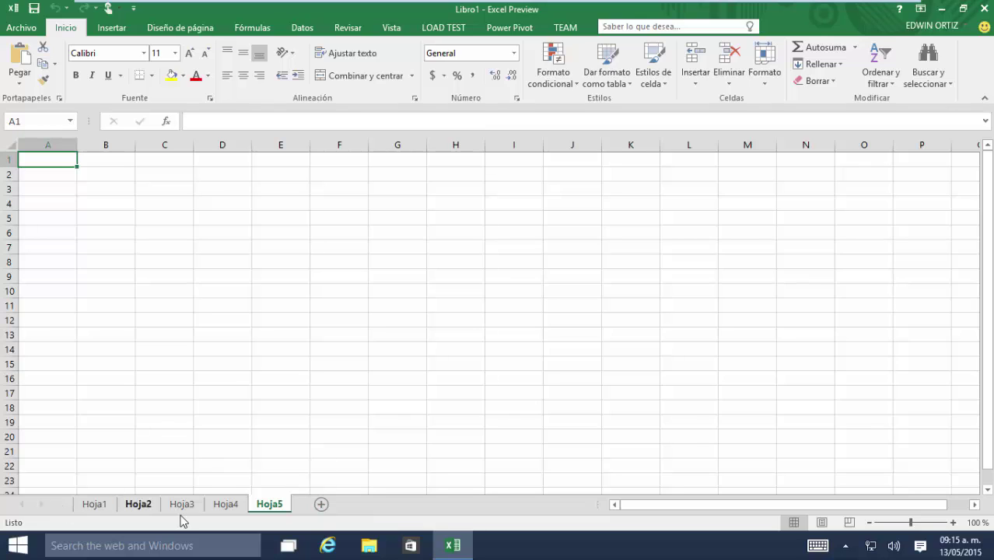
Step: Look over the rows of Hoja5 and the columns of Hoja1, ending at the beginning of Hoja1
left_click_drag(984, 183, 986, 159)
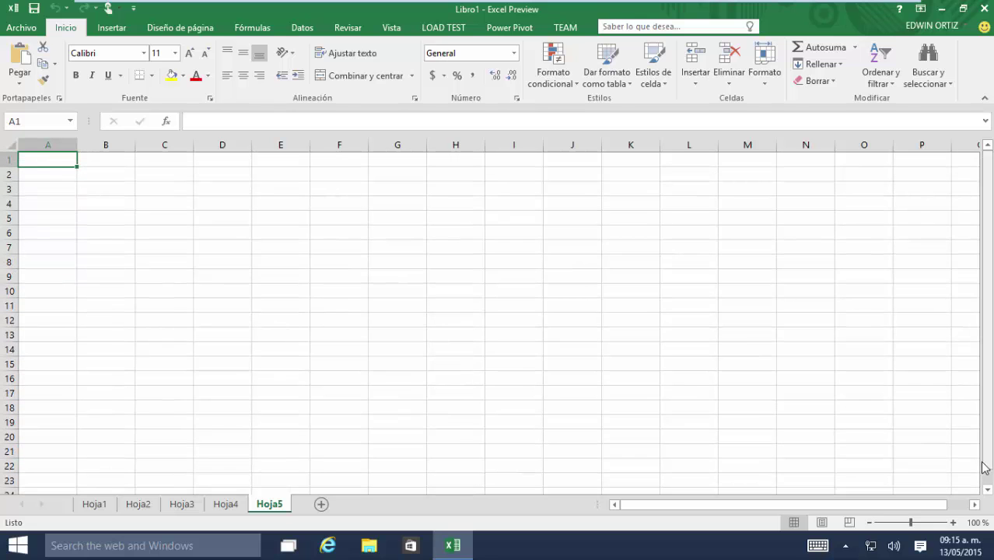
left_click_drag(988, 490, 988, 490)
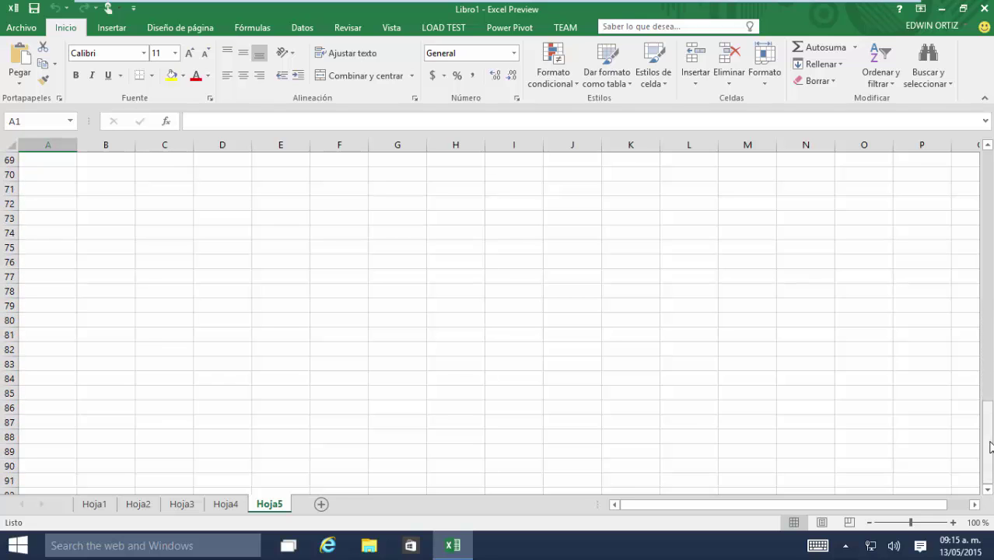
left_click_drag(990, 410, 989, 150)
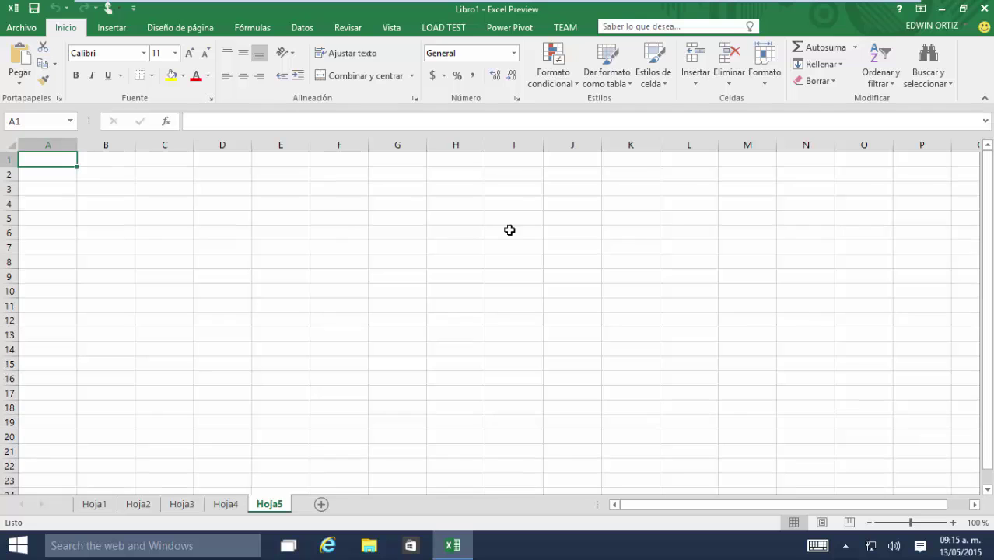
left_click(94, 504)
left_click_drag(806, 506, 976, 508)
left_click_drag(961, 506, 739, 509)
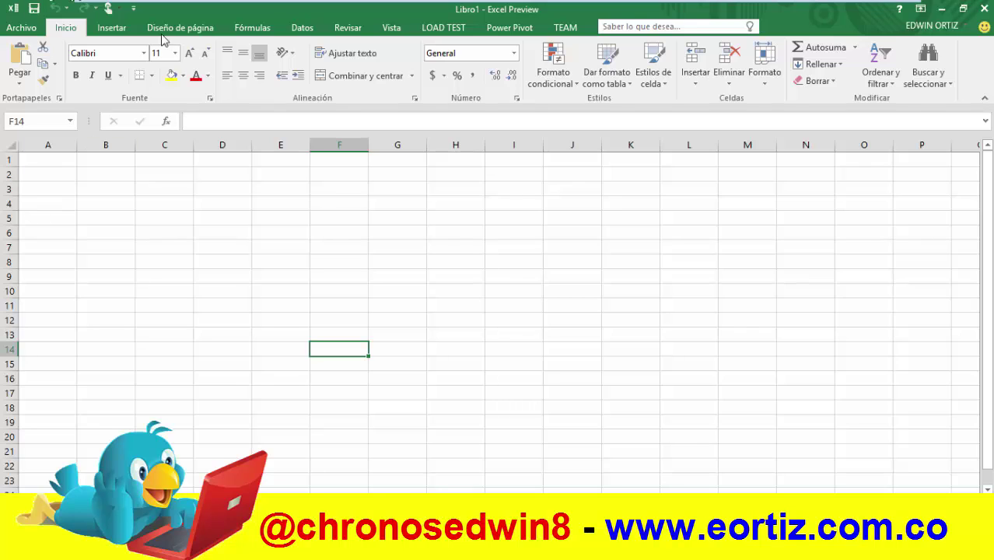
Step: Select the entire columns G, J and L of Hoja1 one after another
left_click(396, 145)
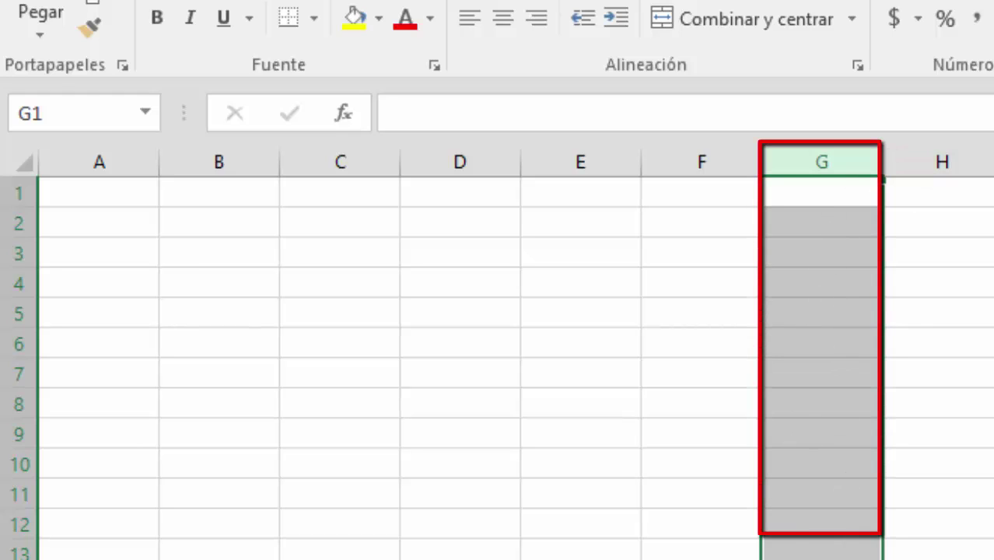
left_click(993, 162)
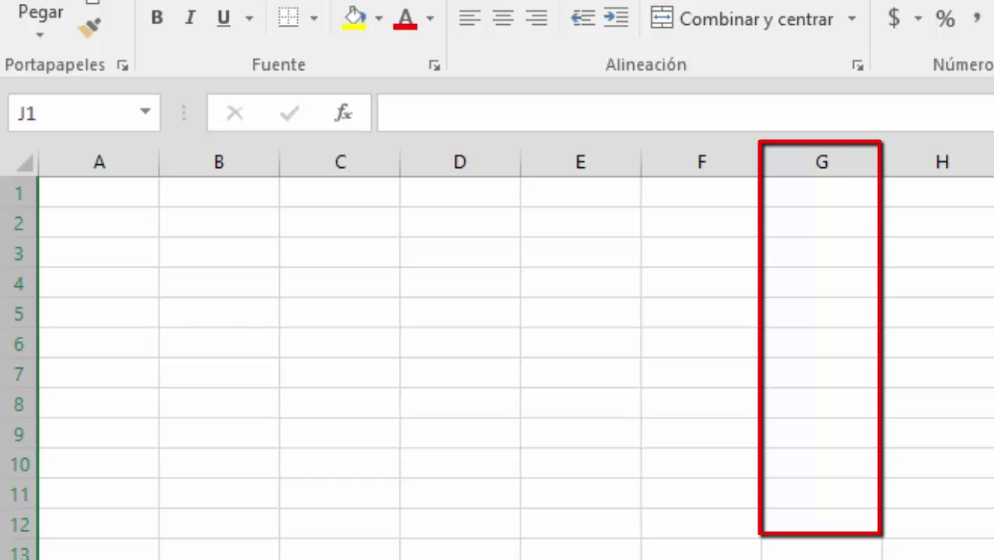
left_click(983, 152)
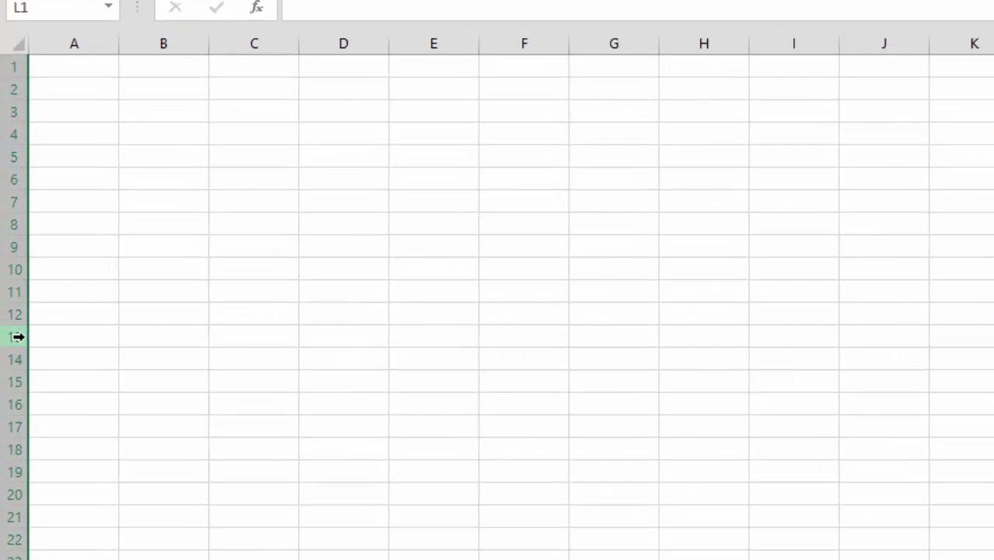
Step: Select the entire rows 13, 17 and 335 of Hoja1 one after another
left_click(10, 337)
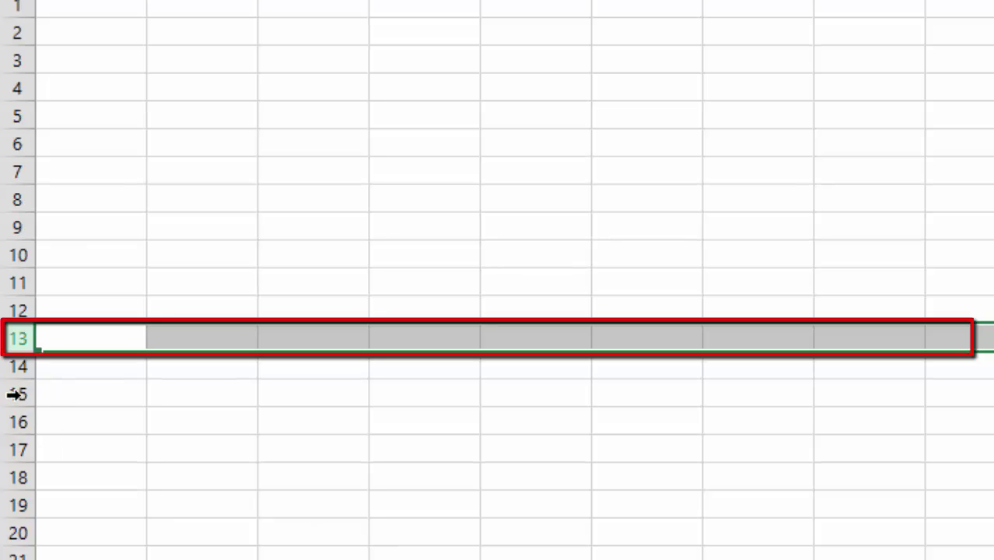
left_click(18, 449)
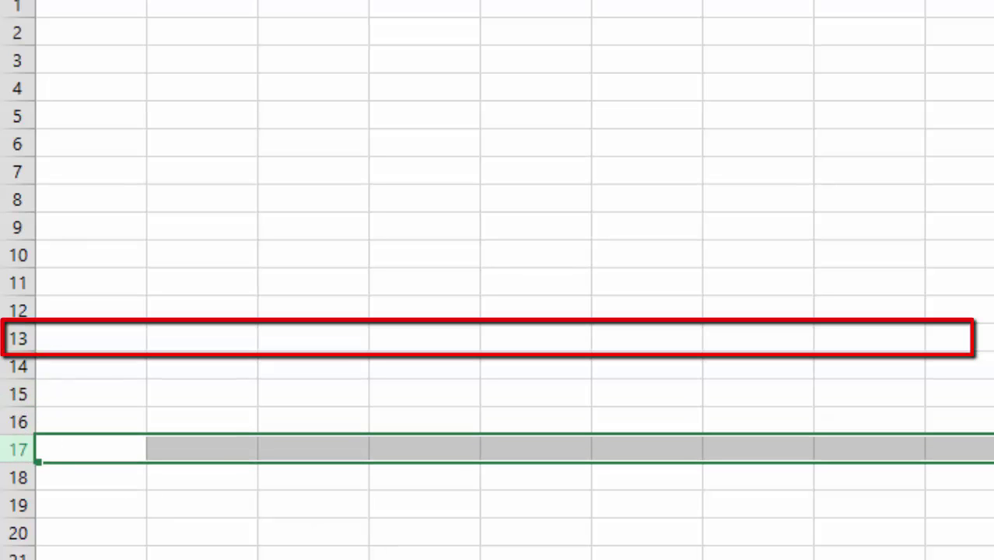
scroll(590, 411, "down", 10)
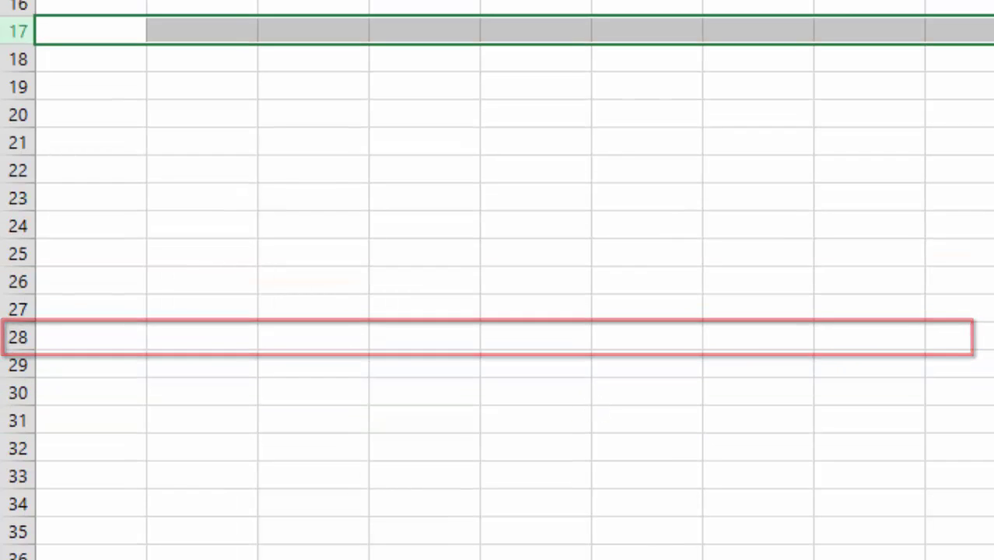
scroll(497, 280, "down", 20)
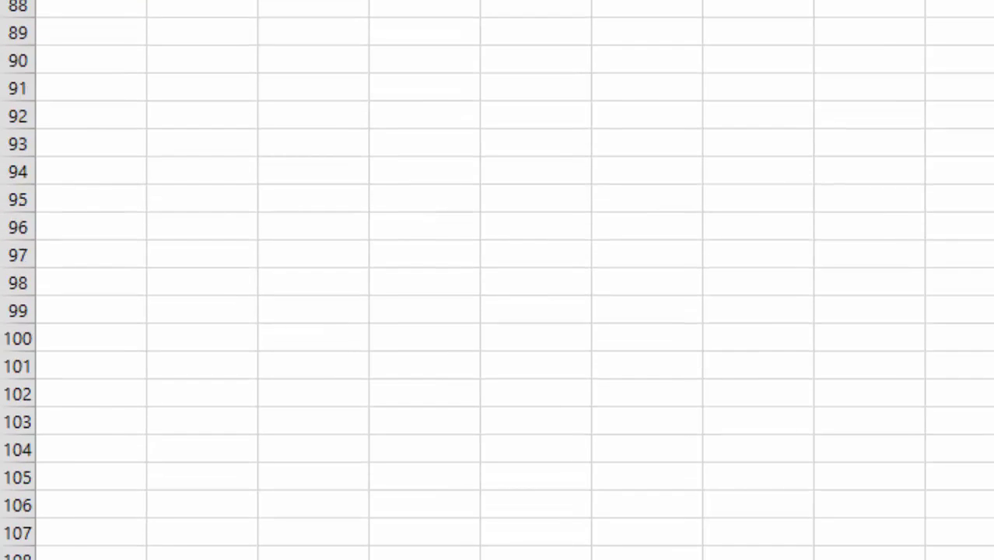
scroll(497, 280, "down", 20)
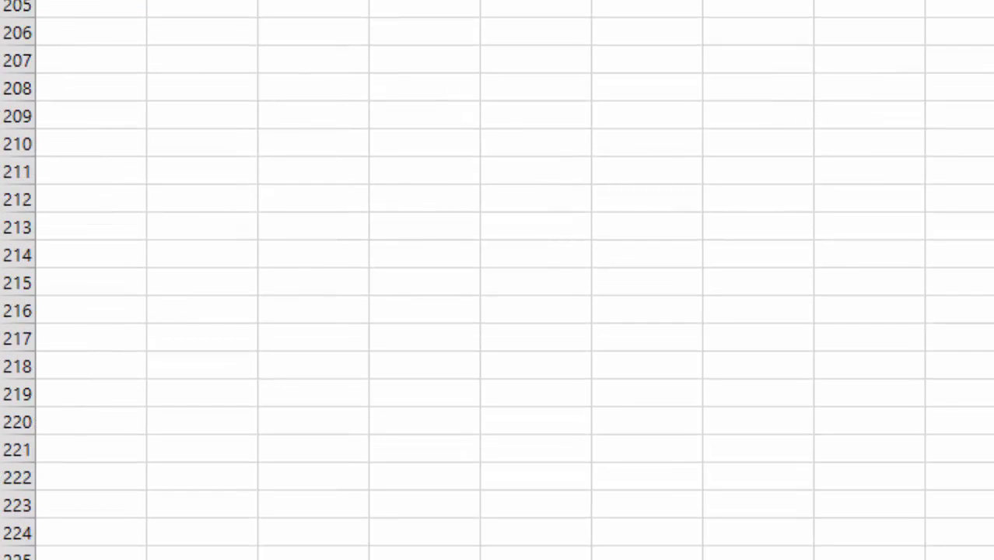
scroll(497, 280, "down", 20)
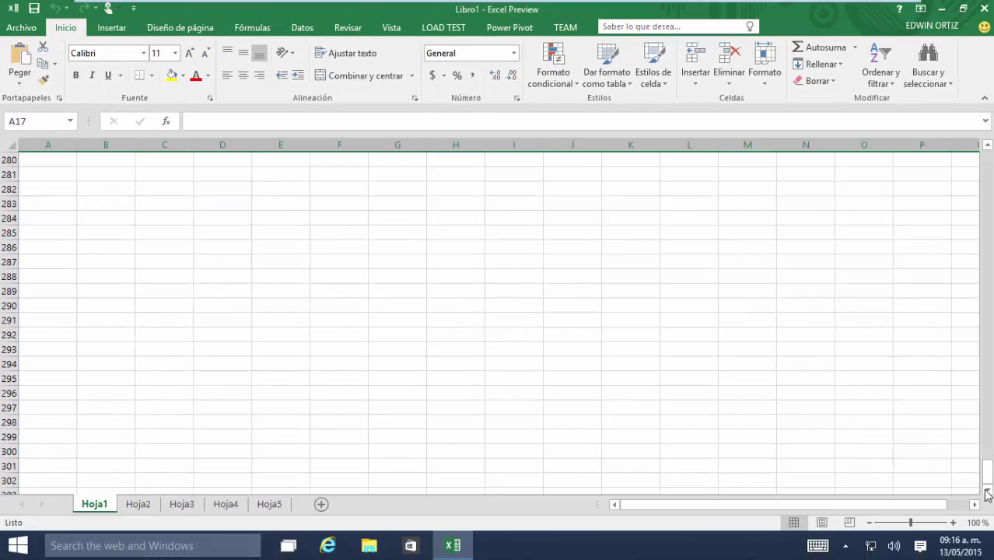
left_click(988, 492)
scroll(987, 492, "down", 9)
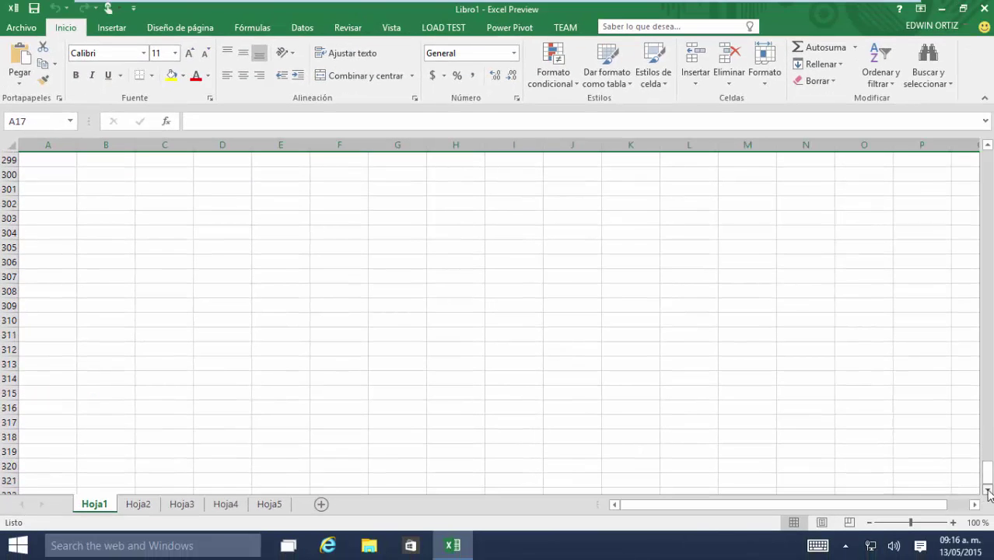
scroll(987, 491, "down", 3)
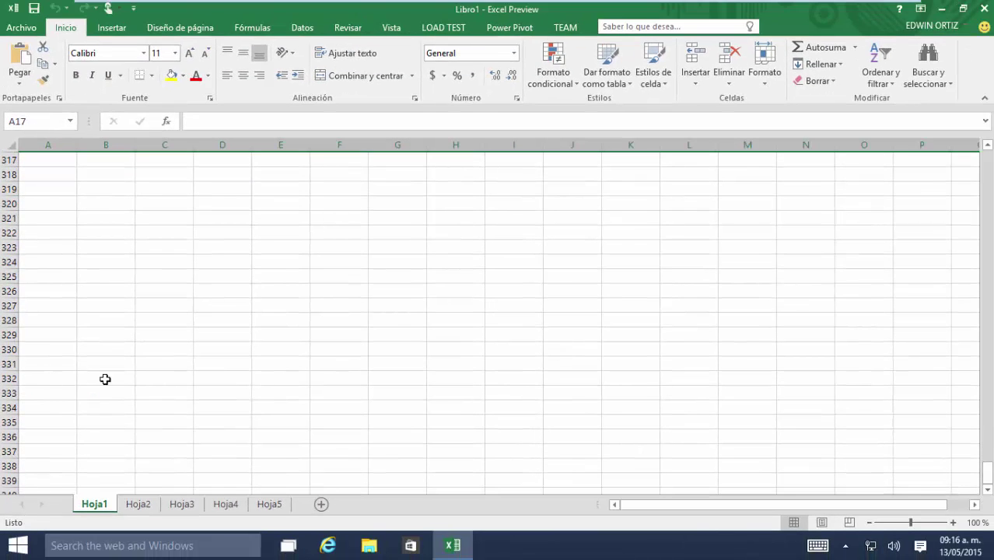
left_click(8, 422)
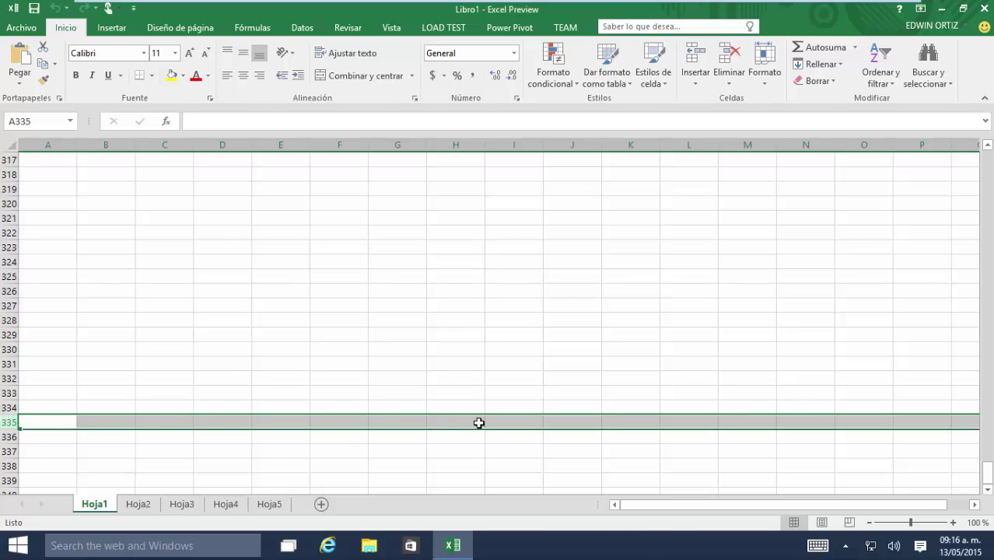
Step: Select the entire column DL in Hoja1
left_click_drag(761, 501, 772, 501)
scroll(498, 322, "right", 8)
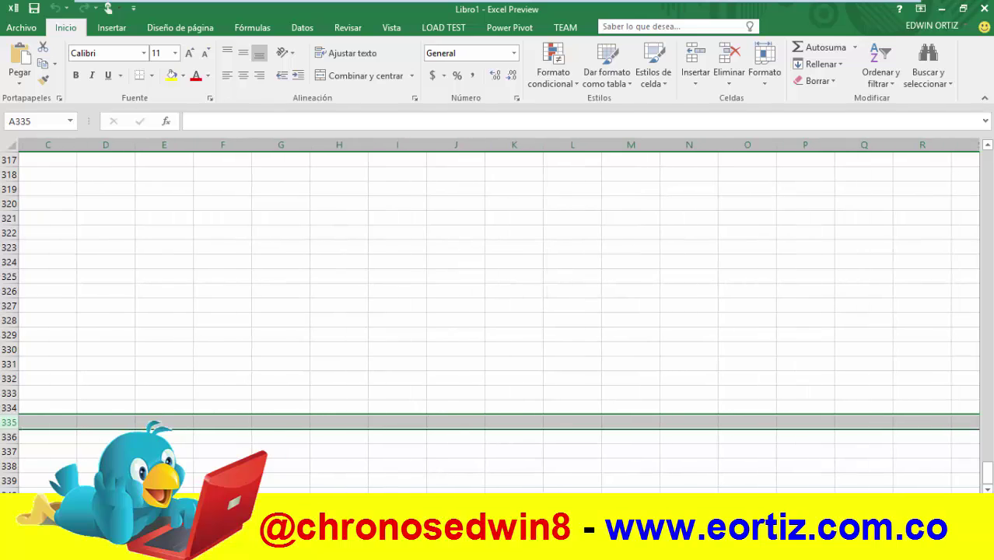
scroll(498, 321, "right", 11)
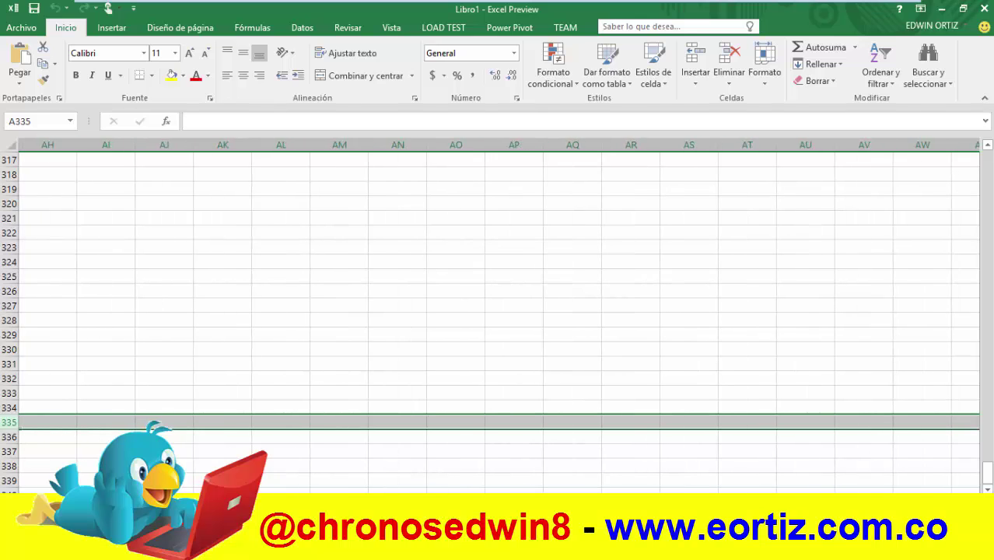
scroll(499, 322, "right", 11)
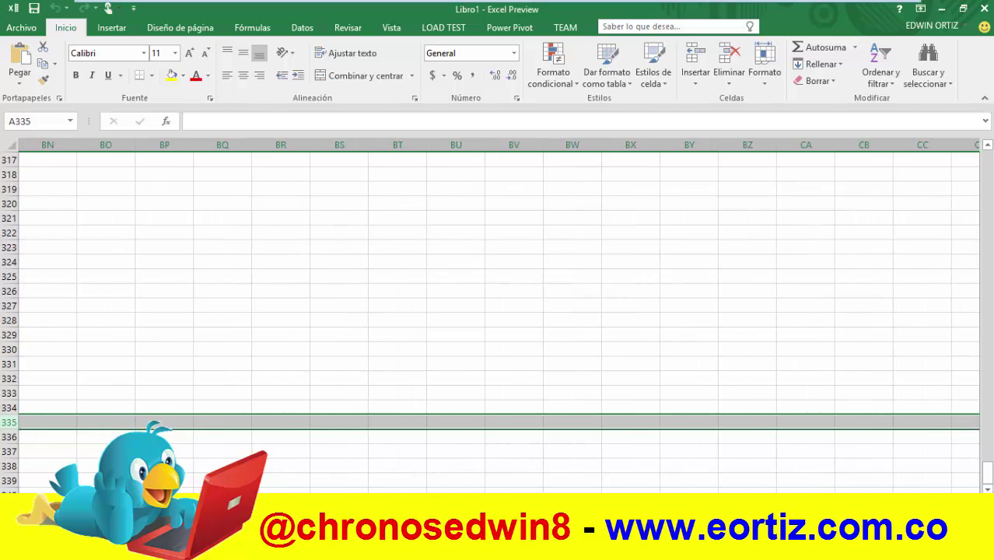
scroll(498, 322, "right", 4)
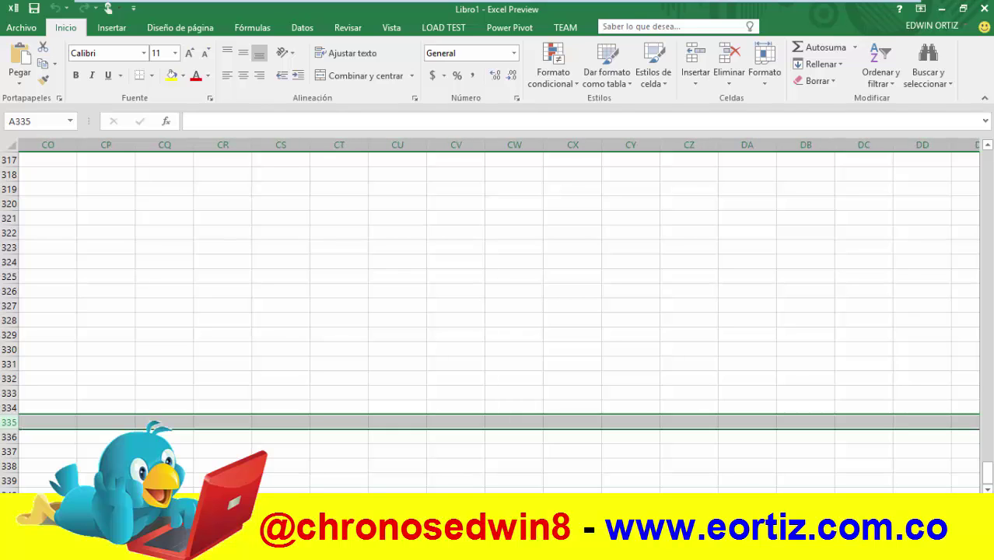
left_click(929, 148)
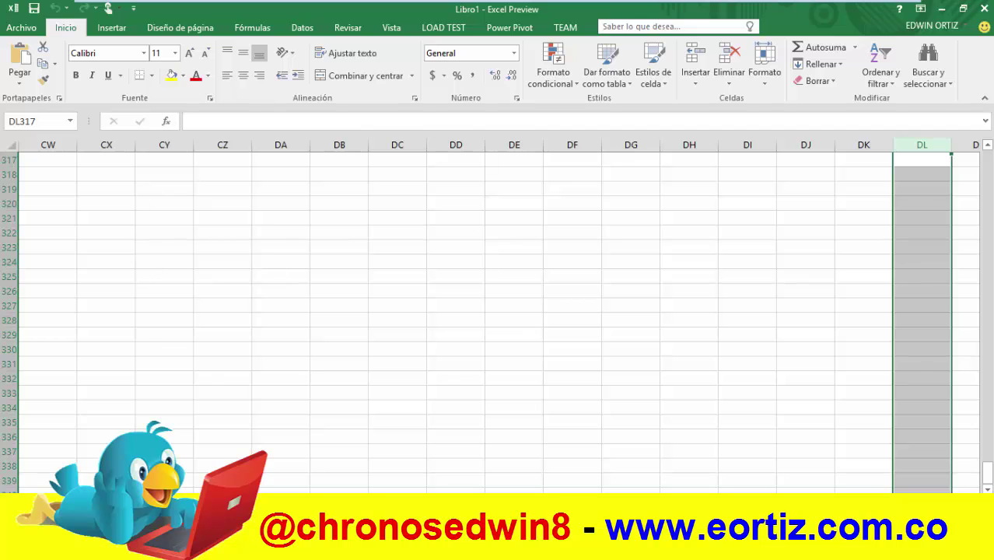
Step: Return to the beginning of Hoja1 and select the entire row 4
left_click_drag(962, 502, 959, 502)
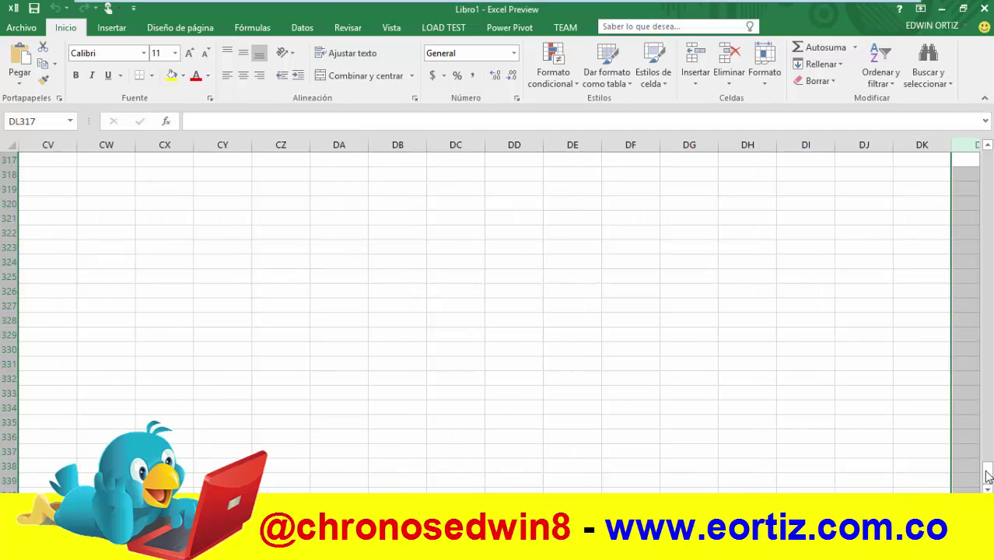
left_click_drag(987, 473, 988, 158)
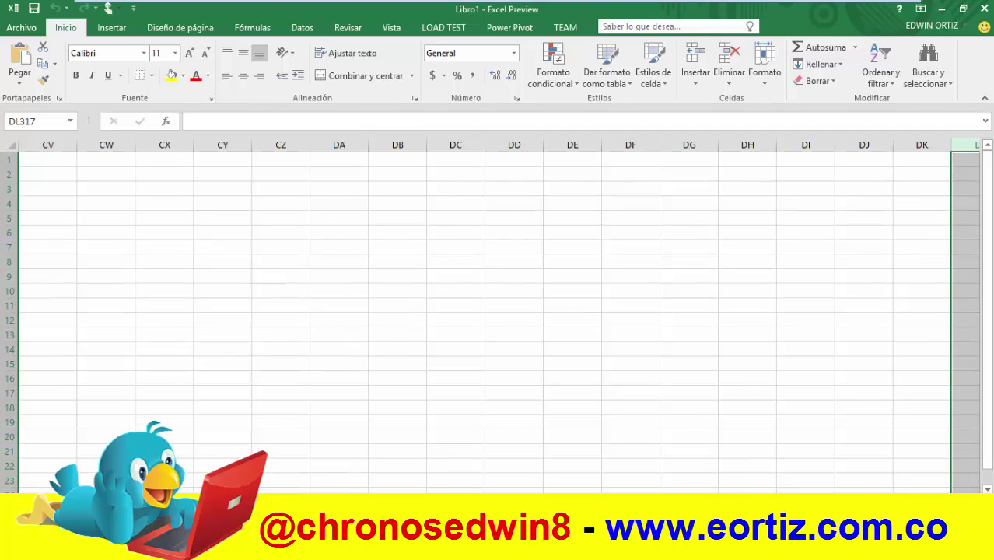
left_click_drag(958, 502, 591, 502)
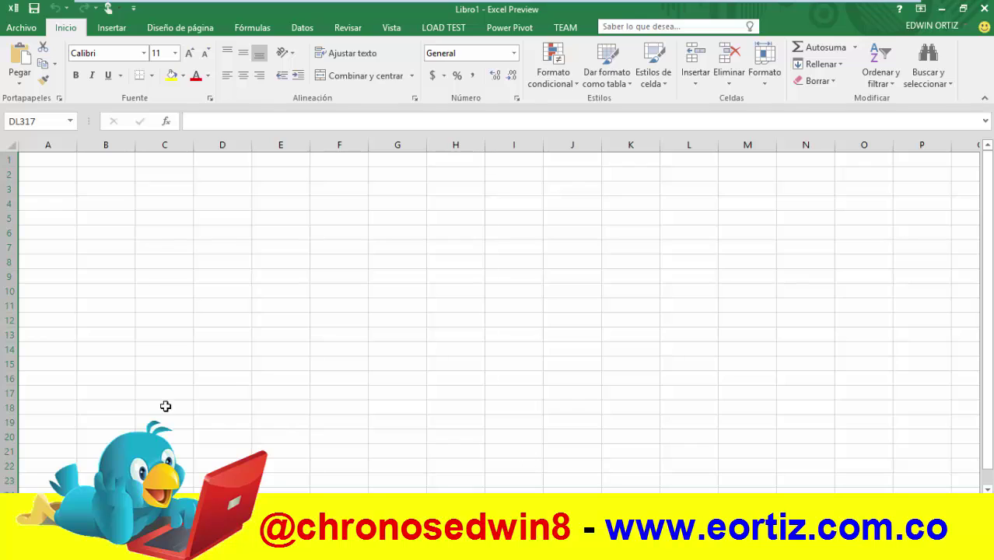
left_click(9, 204)
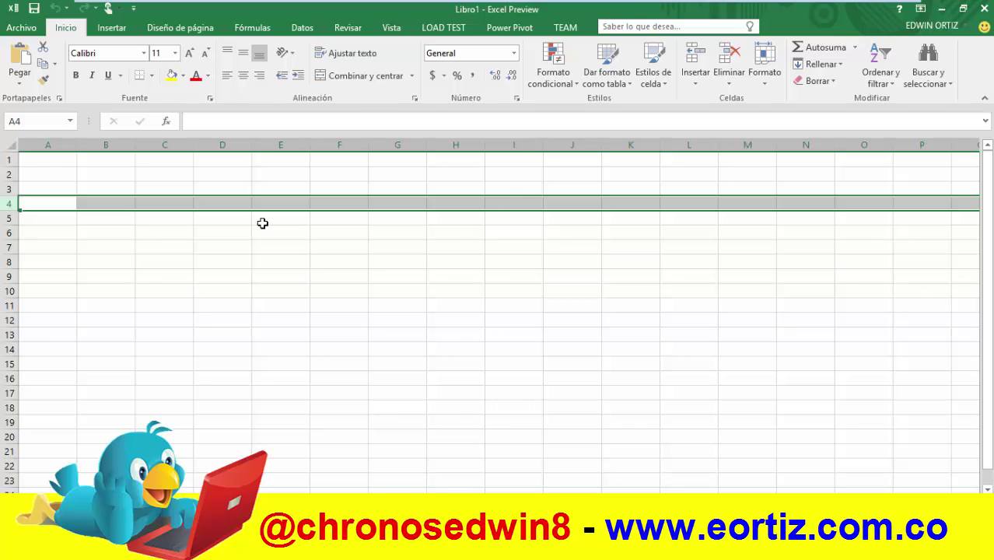
Step: Select the entire column E together with the entire row 7, and select their intersection cell E7, finishing on cell H10
left_click(266, 247)
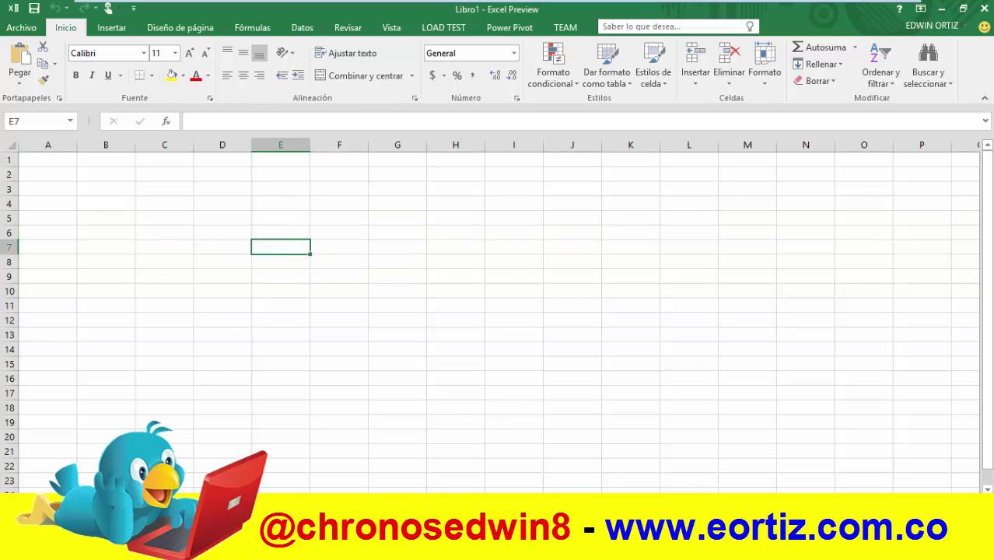
left_click(281, 145)
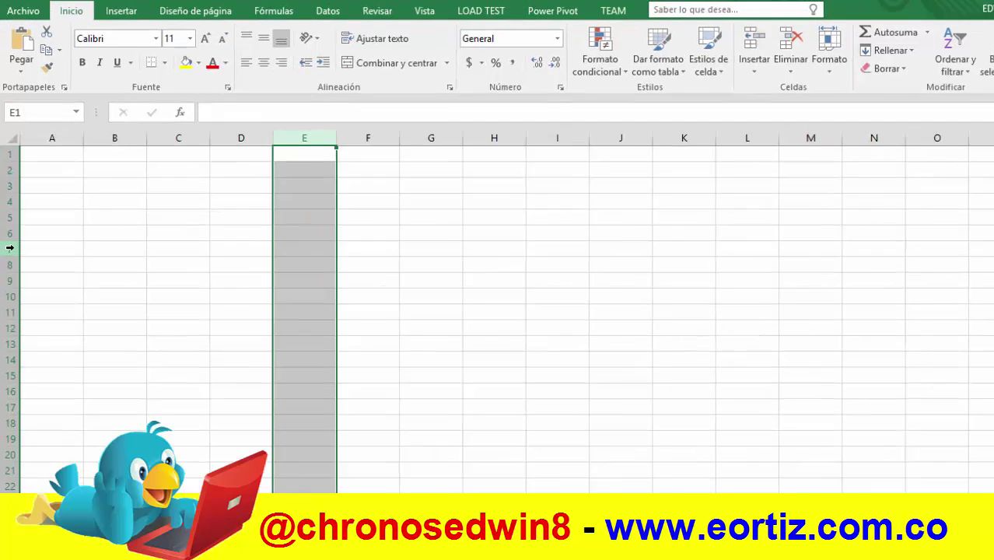
left_click(4, 248, "ctrl")
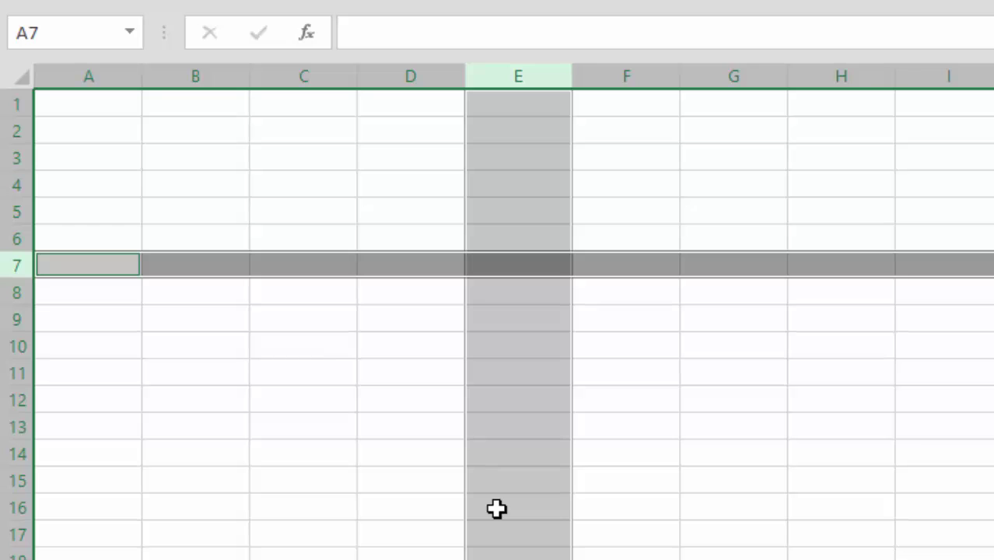
left_click(511, 265)
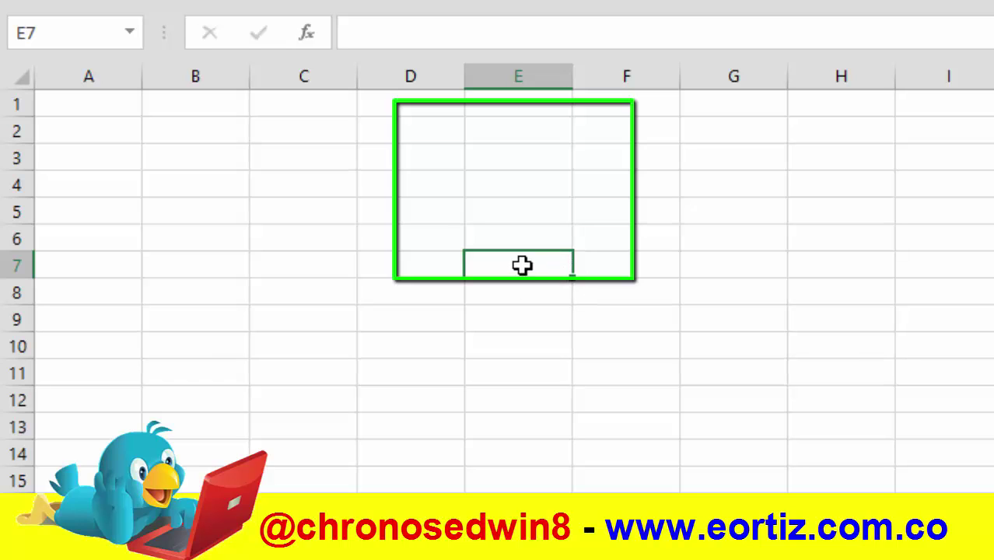
left_click(848, 347)
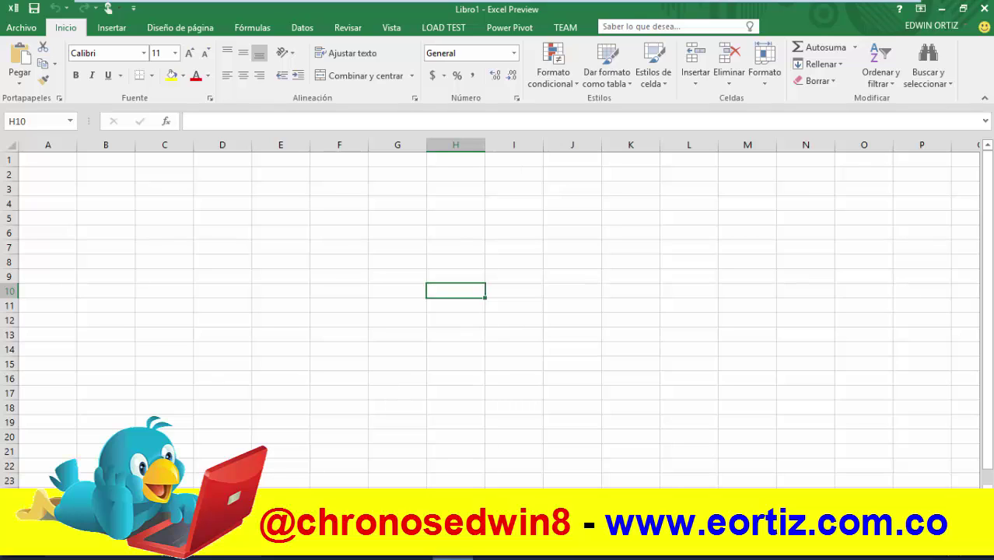
Step: Select different single cells up and down column D one after another, ending on cell D3
left_click(228, 200)
left_click(220, 262)
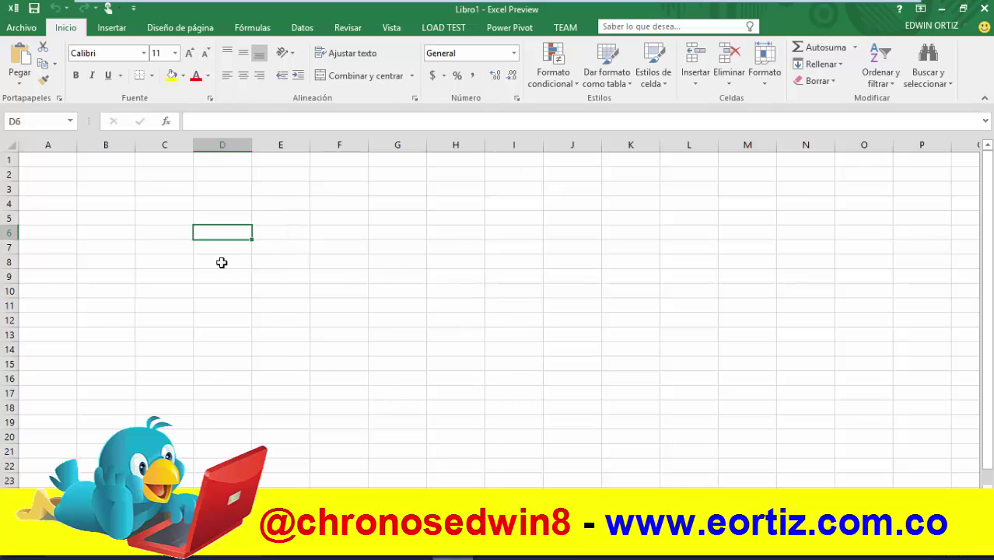
left_click(223, 207)
left_click(222, 234)
left_click(221, 261)
left_click(221, 285)
left_click(213, 219)
left_click(215, 203)
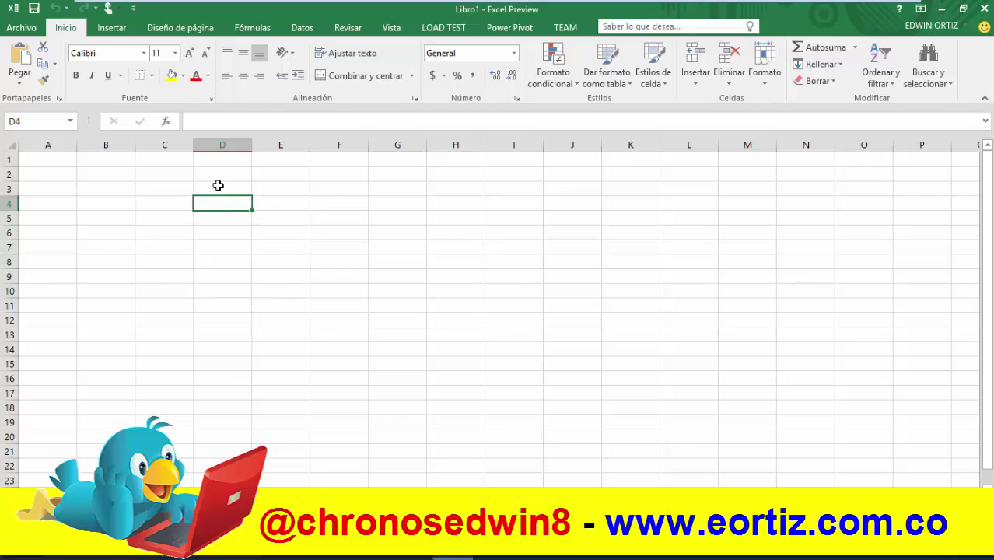
left_click(219, 189)
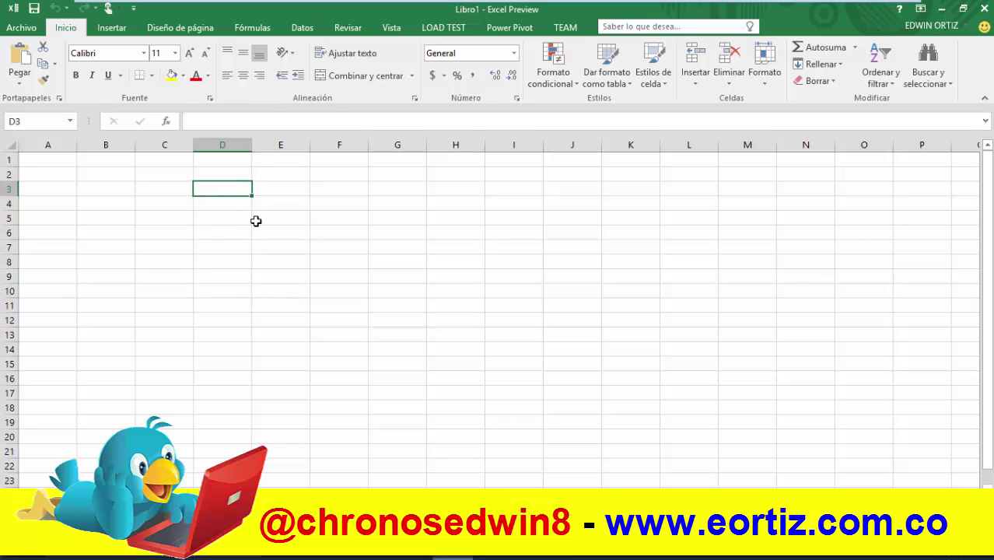
Step: Enter the headings "Edades" in cell C3 and "cursos" in cell D3
left_click(155, 177)
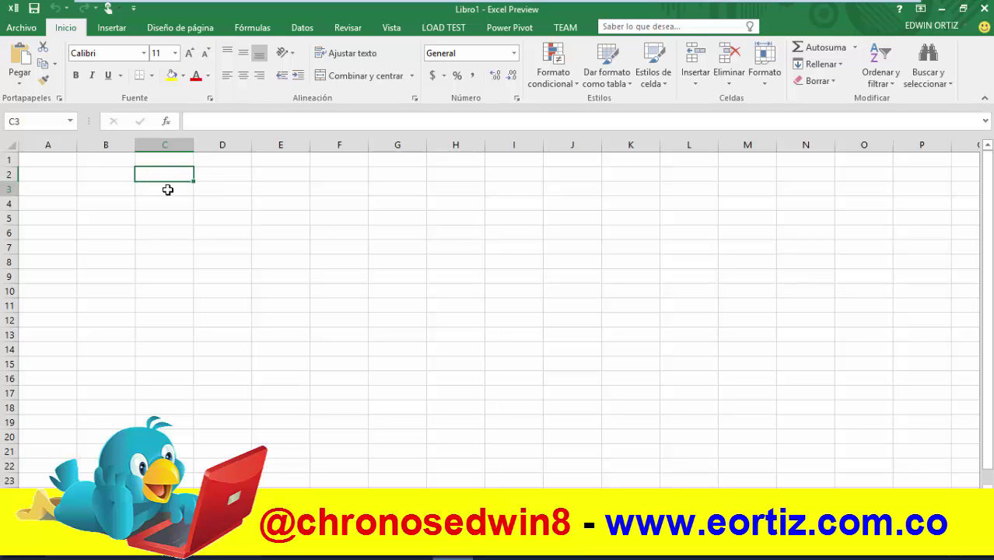
left_click(167, 190)
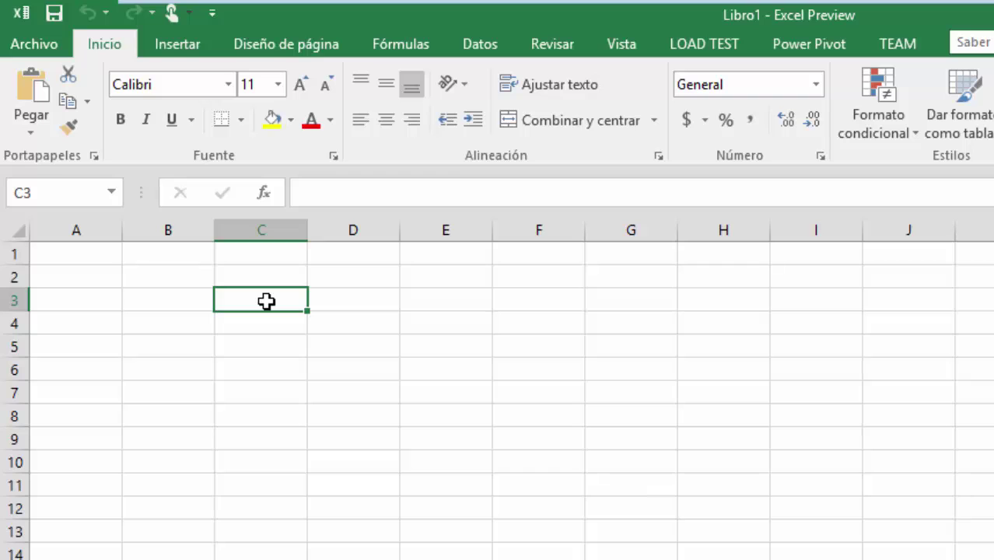
type("Edades")
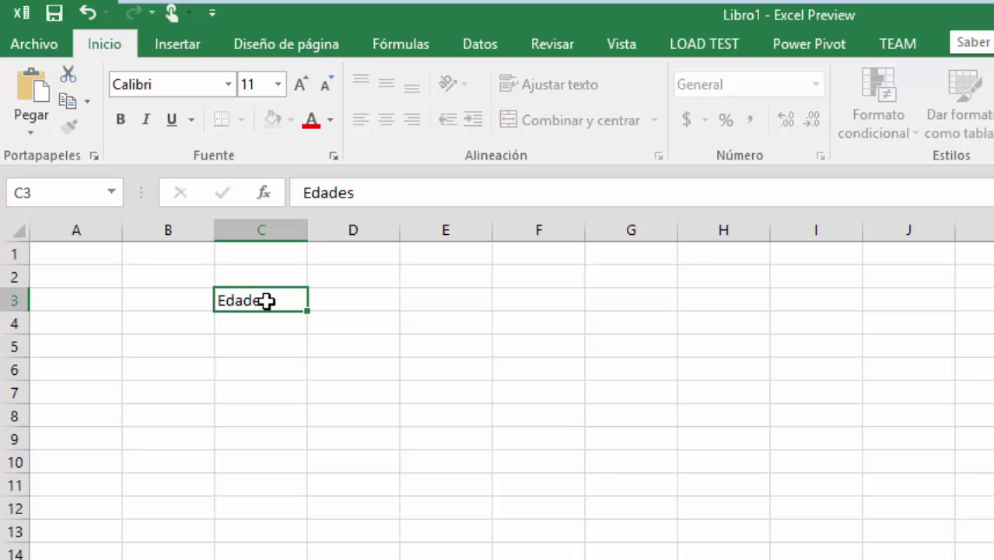
key("Tab")
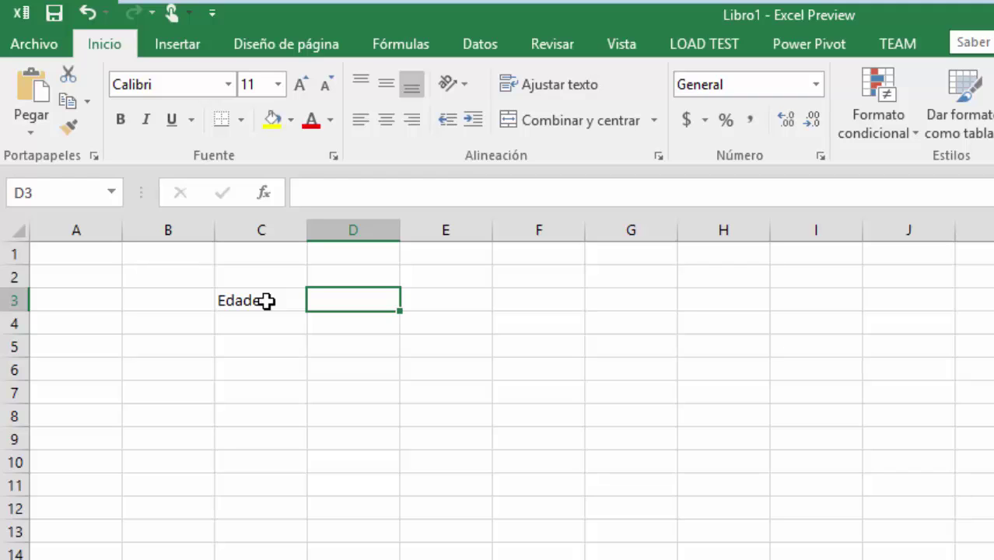
type("Nomb")
key("BackSpace")
key("BackSpace")
key("BackSpace")
key("BackSpace")
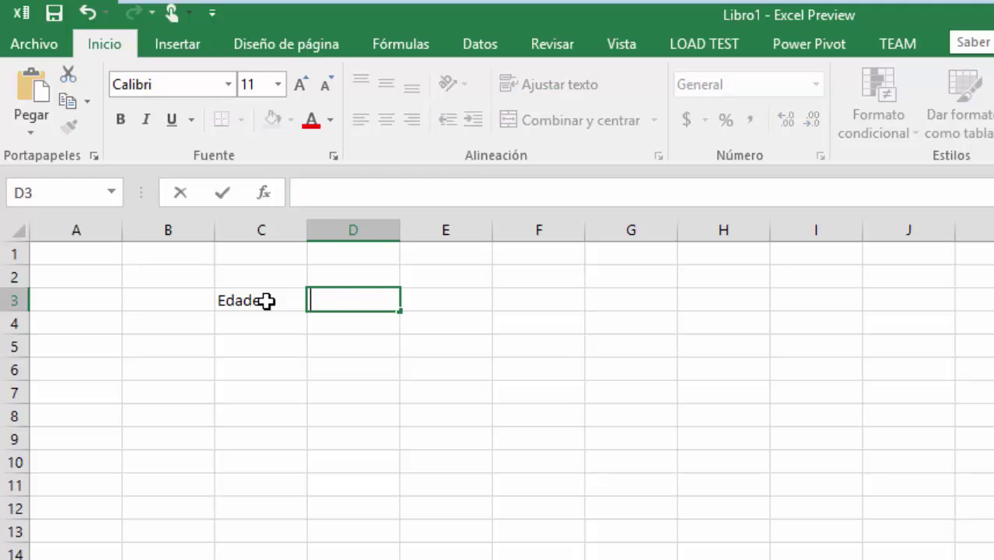
type("cursos")
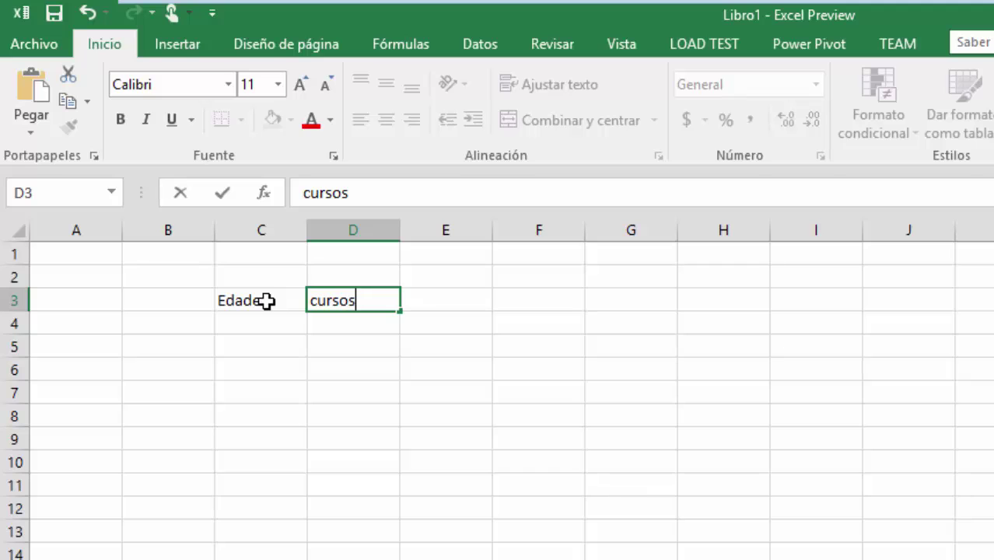
key("ctrl+Return")
key("Return")
Step: Fill the Edades column with 12, 23, 15 and 11 in cells C4 to C7
left_click(265, 322)
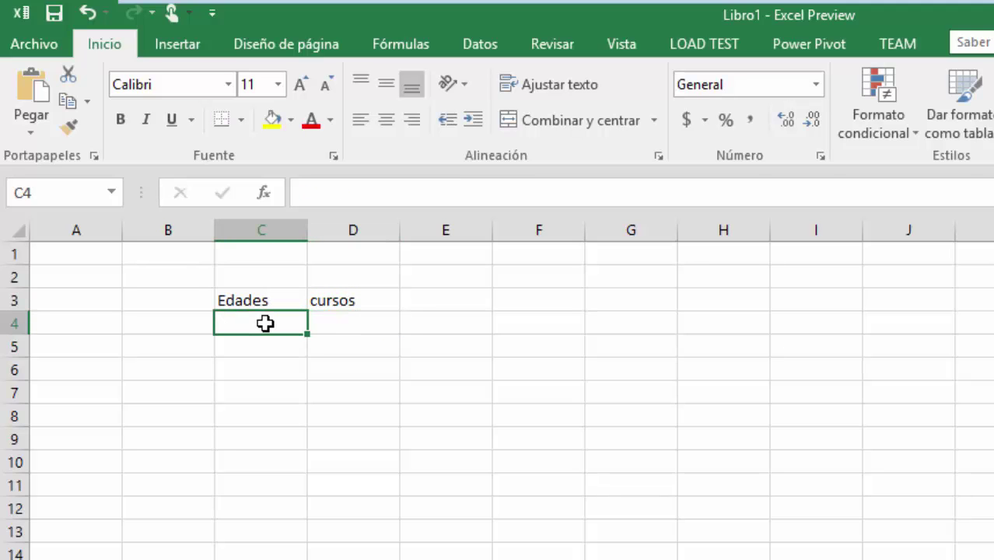
type("12")
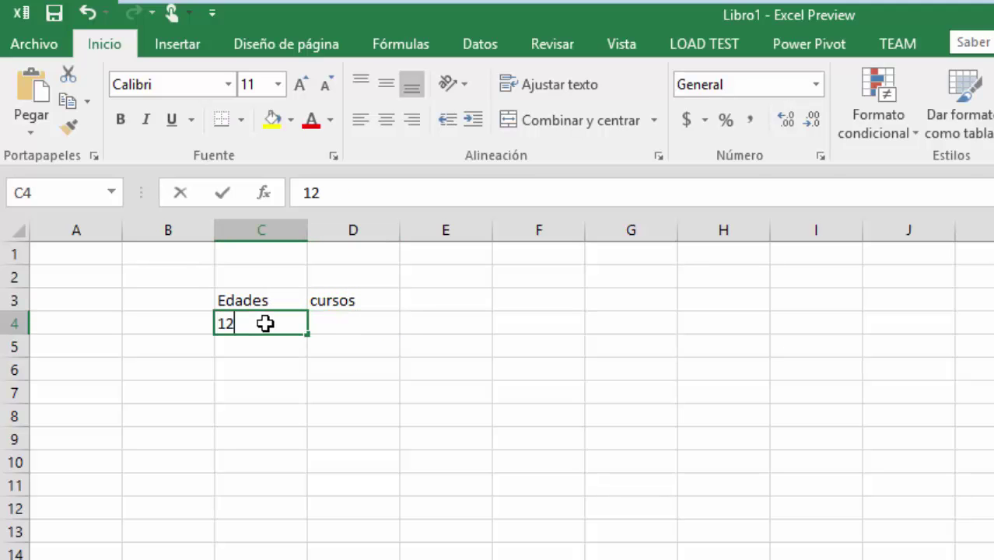
key("Return")
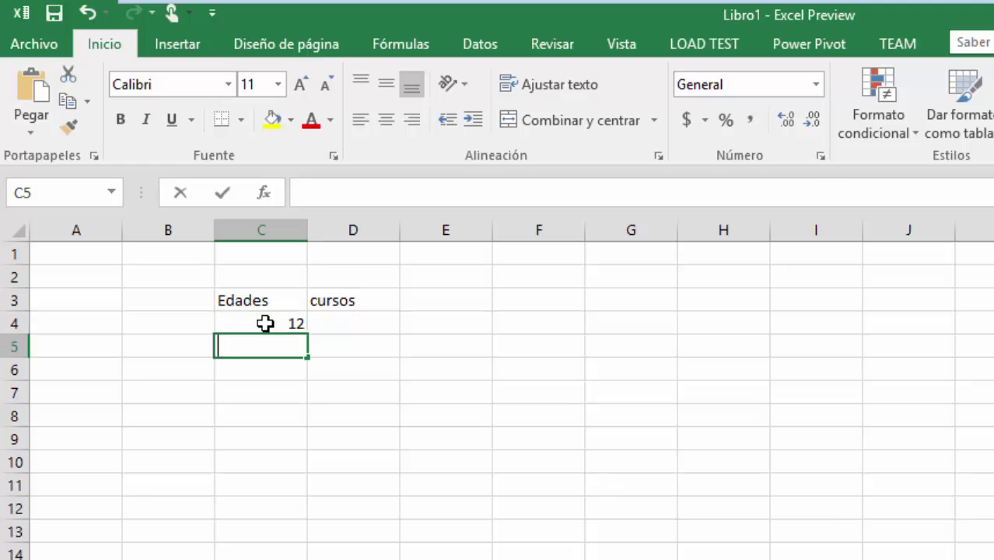
type("23")
key("ctrl+Return")
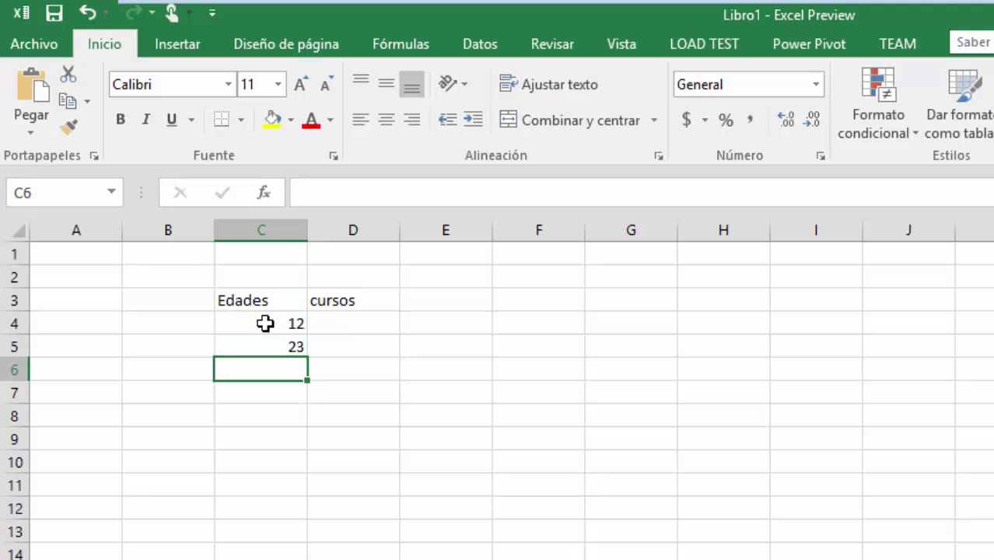
type("15")
key("Return")
Step: Fill the cursos column with 6, universidad, 9 and 5 in cells D4 to D7
left_click(366, 324)
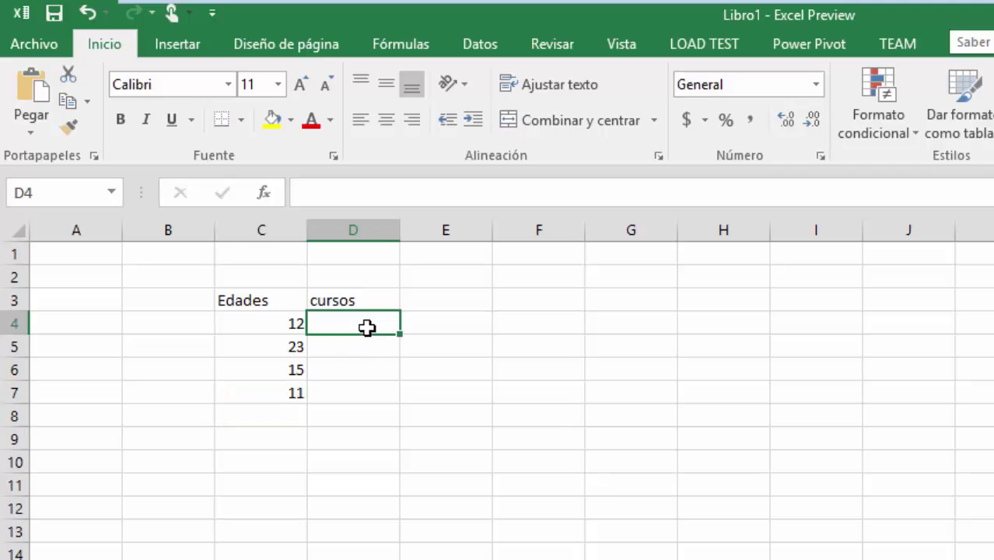
type("6")
key("Return")
type("universidad")
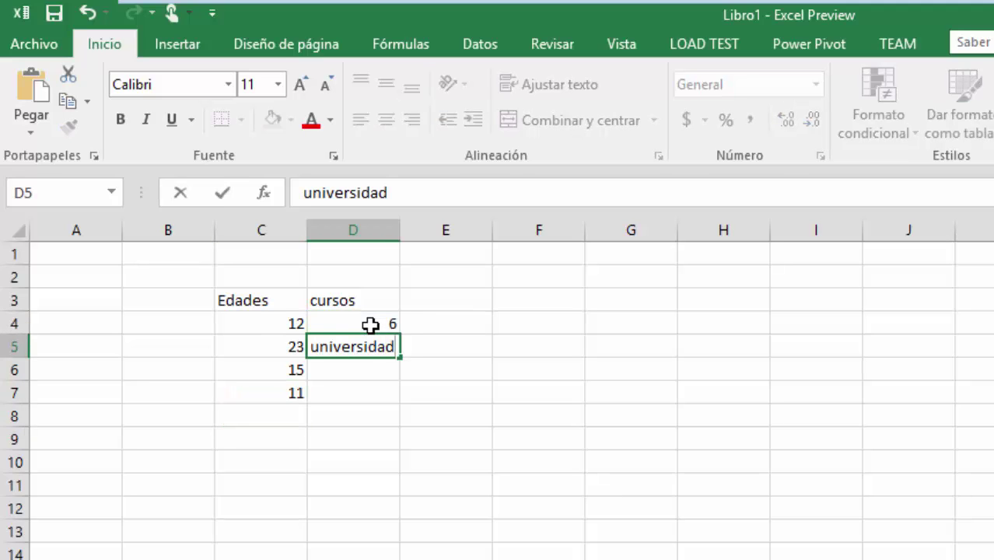
key("Return")
type("9")
key("Return")
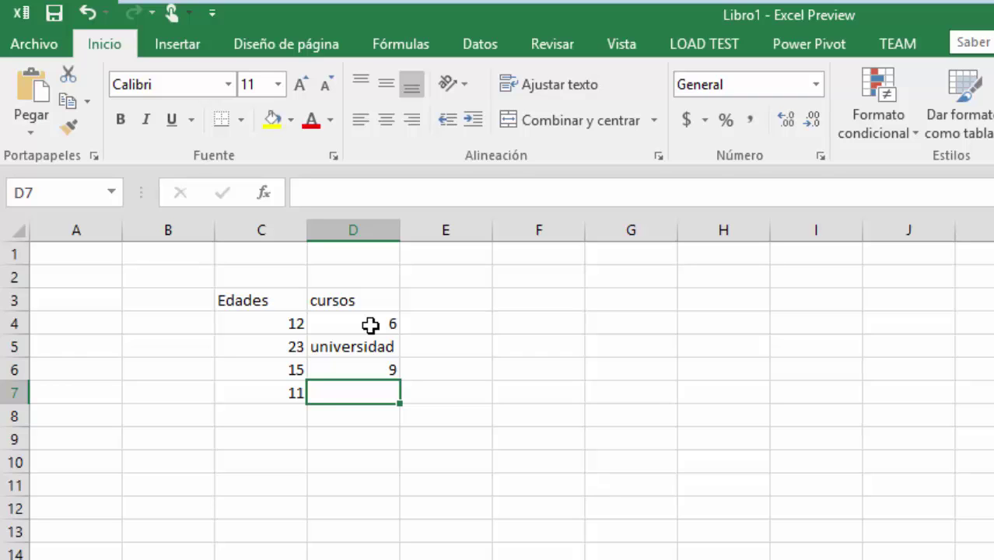
key("BackSpace")
type("5")
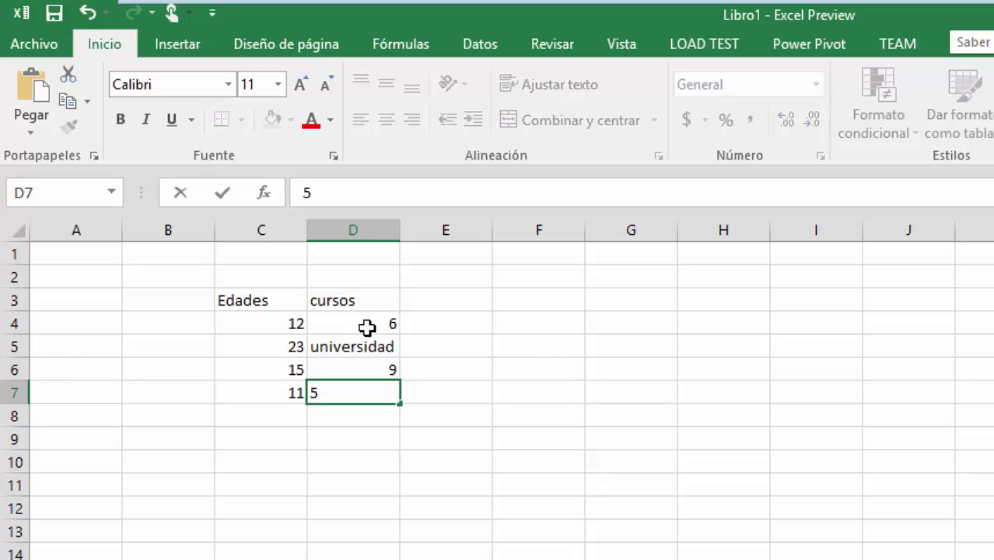
key("Return")
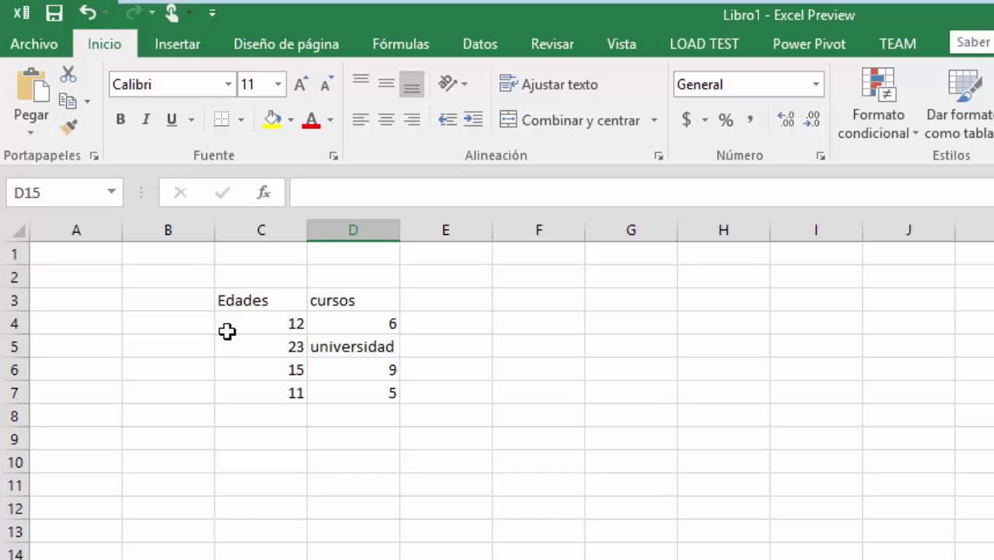
Step: Select cells C4 and D5 in turn to check their addresses and contents, ending on the empty cell E9
left_click(226, 328)
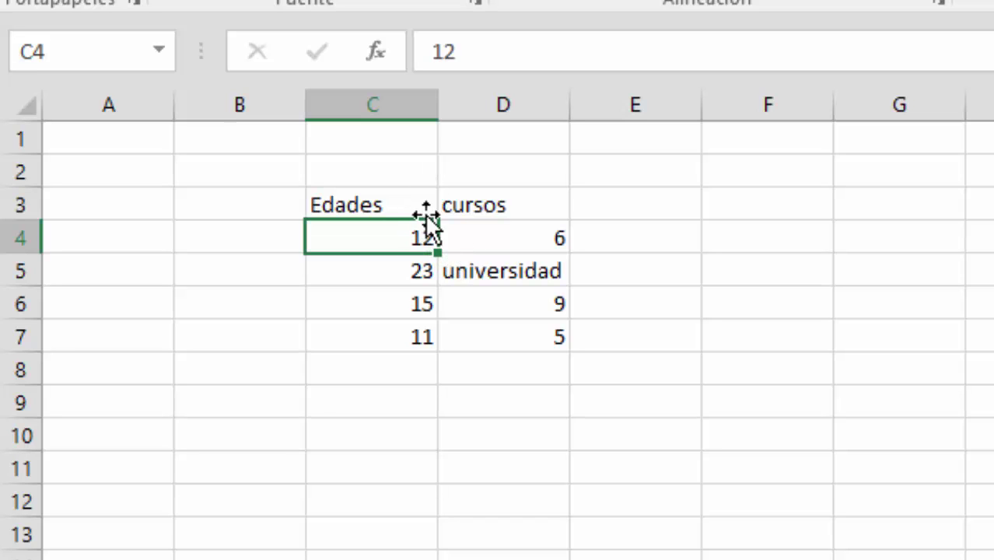
left_click(492, 271)
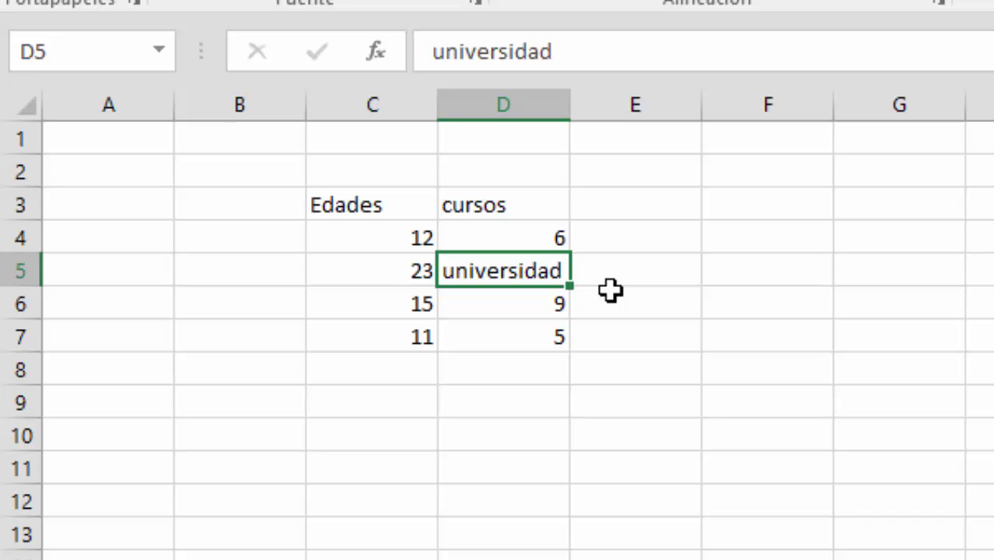
left_click(625, 400)
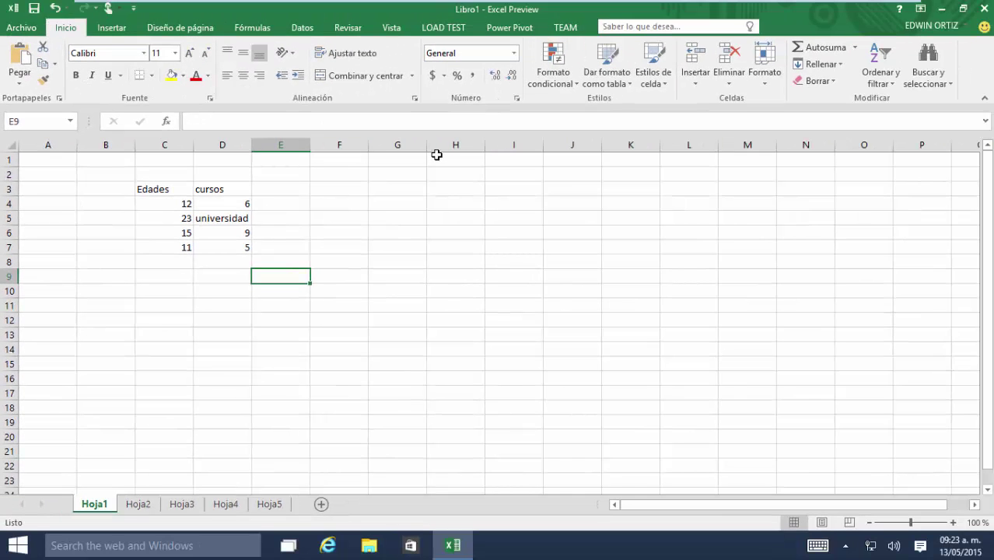
Step: Select the entire column H together with the entire row 9, ending on cell H13
left_click(463, 144)
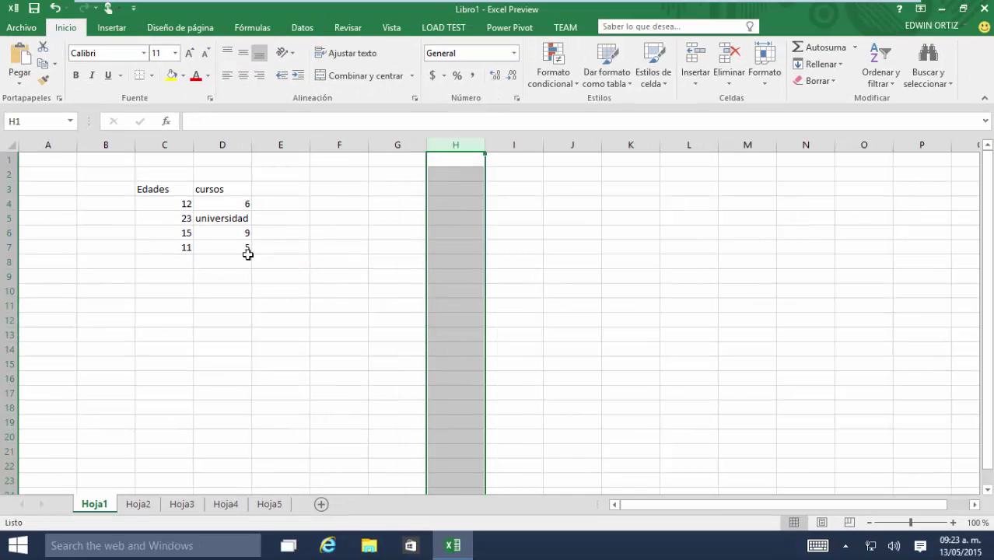
left_click(3, 276, "ctrl")
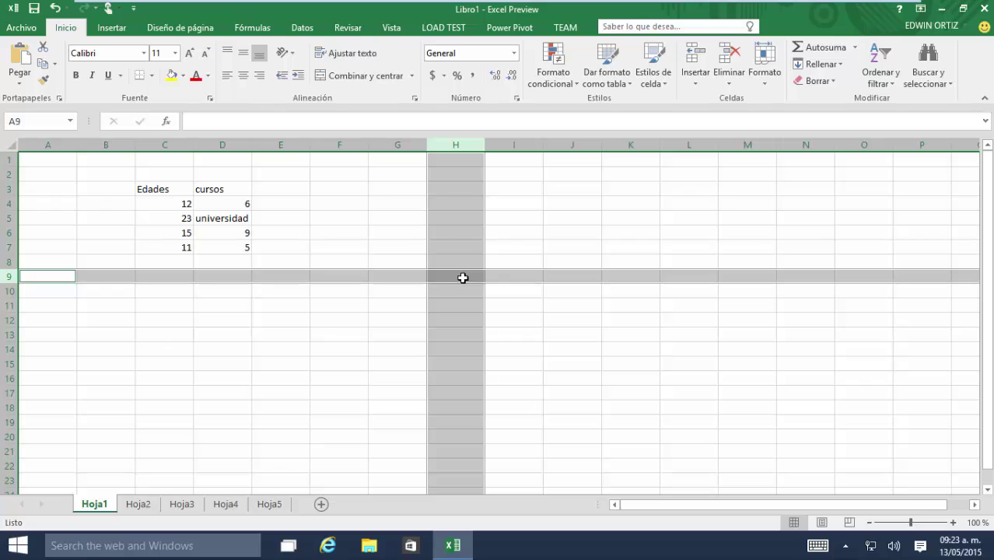
left_click(440, 336)
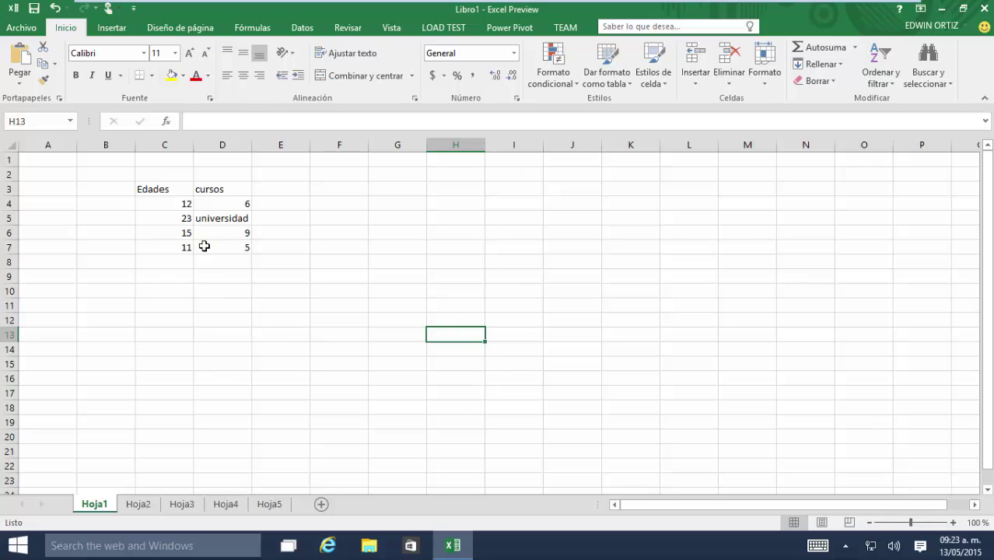
Step: Select the vertical range C4:C7 under Edades, and start a horizontal selection across C7:D7
left_click_drag(176, 205, 173, 251)
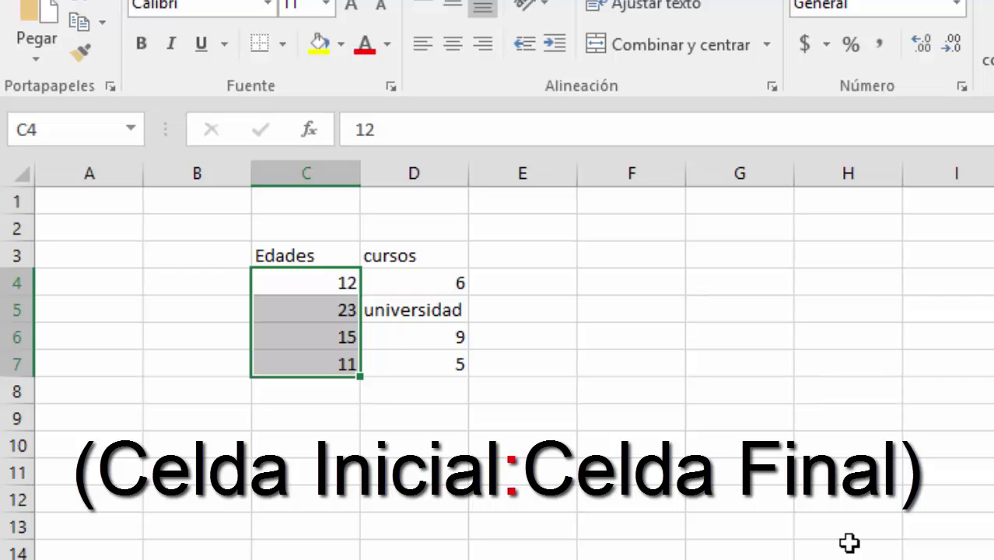
left_click(517, 559)
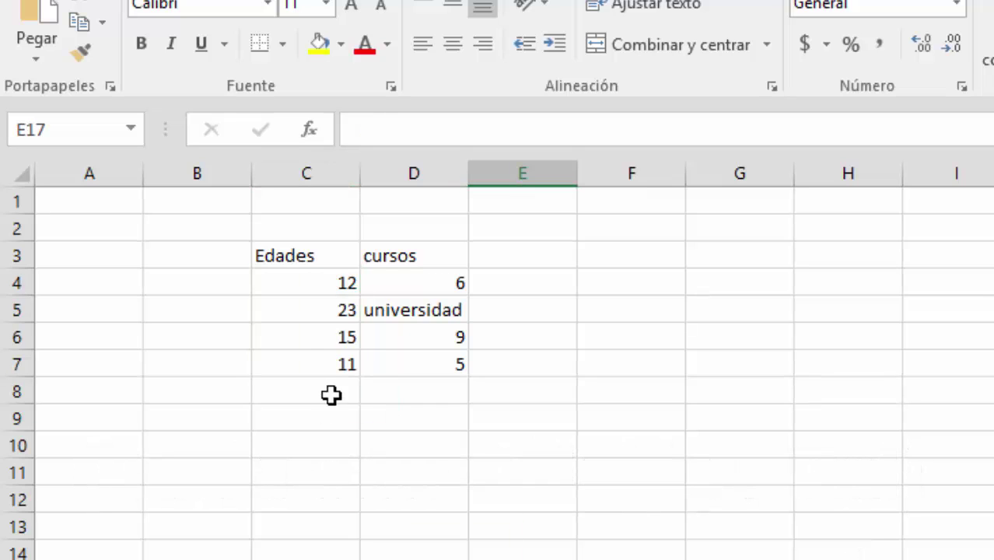
left_click_drag(302, 360, 404, 370)
Step: Extend row 7 by entering 3, 5, 41, 85 and 96 in cells E7 to I7
left_click(523, 371)
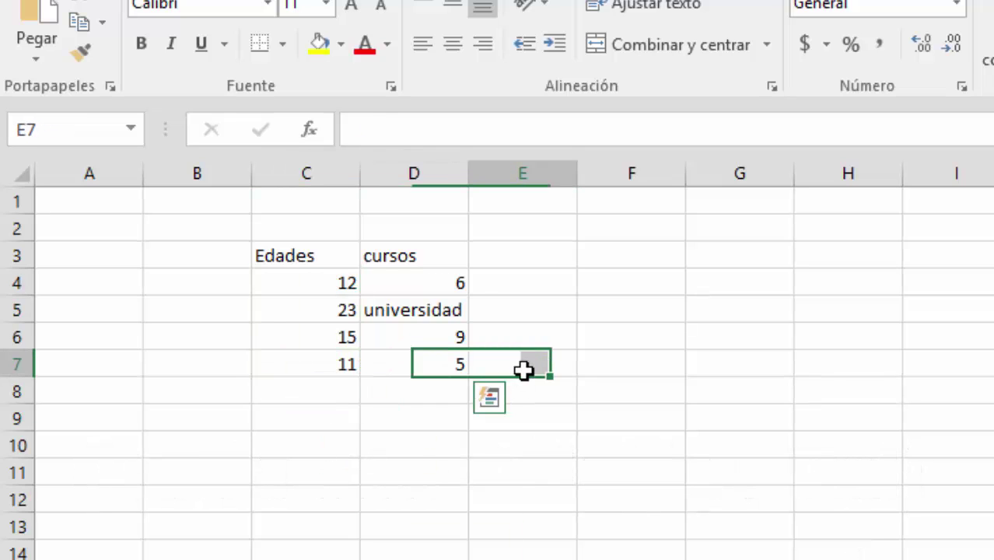
type("3")
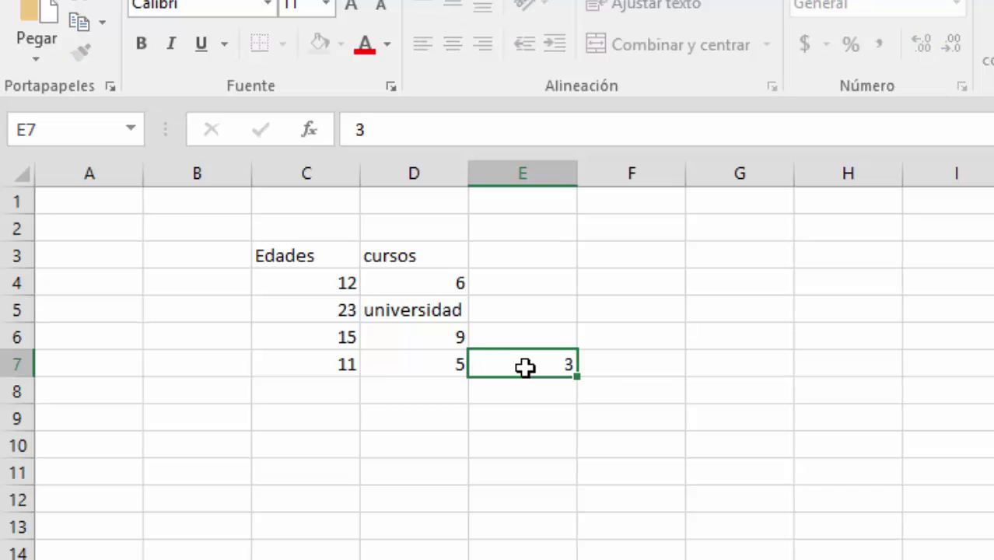
key("Tab")
type("5")
key("Tab")
type("41")
key("Tab")
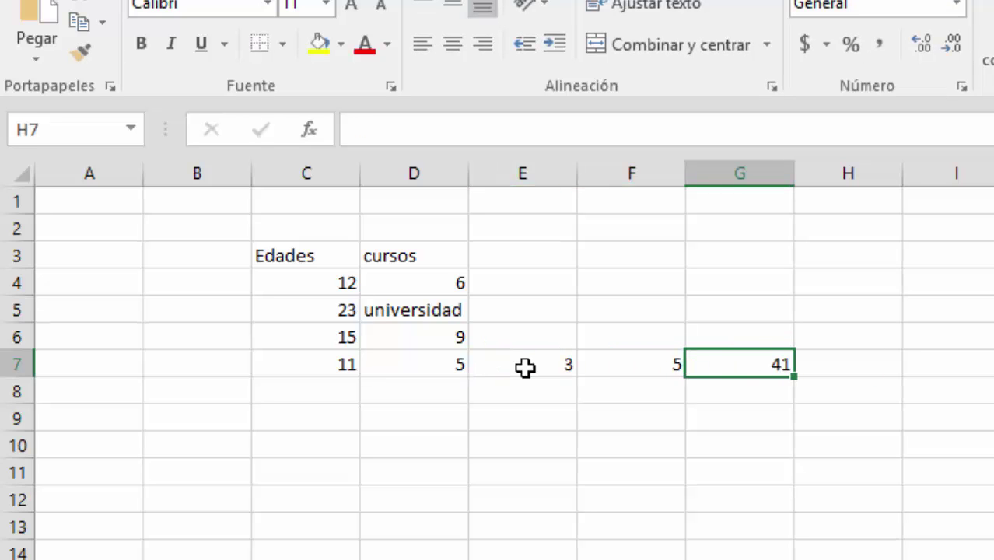
type("85")
key("Tab")
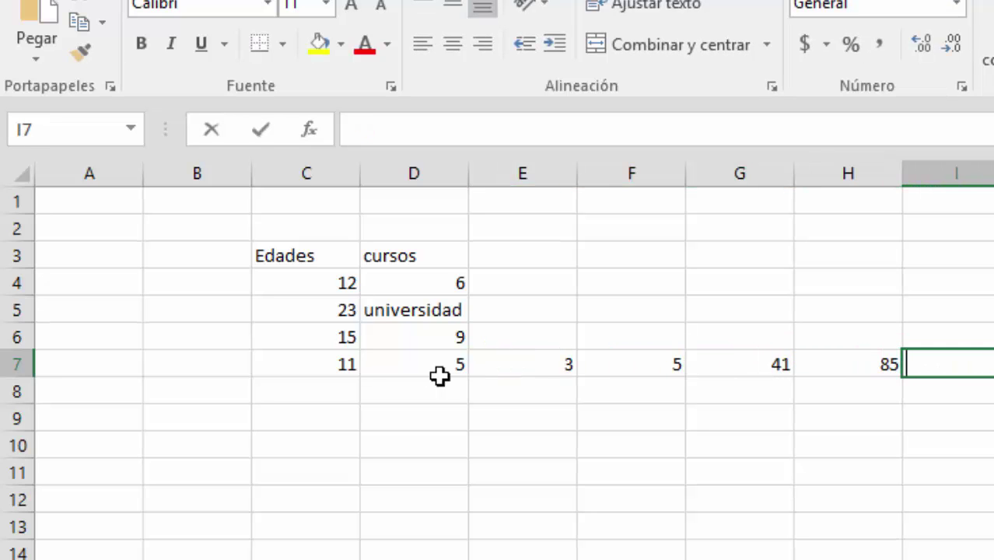
type("96")
Step: Fill the values of range C7:I7 down to row 15 and select the whole block C7:I15
left_click_drag(590, 360, 933, 371)
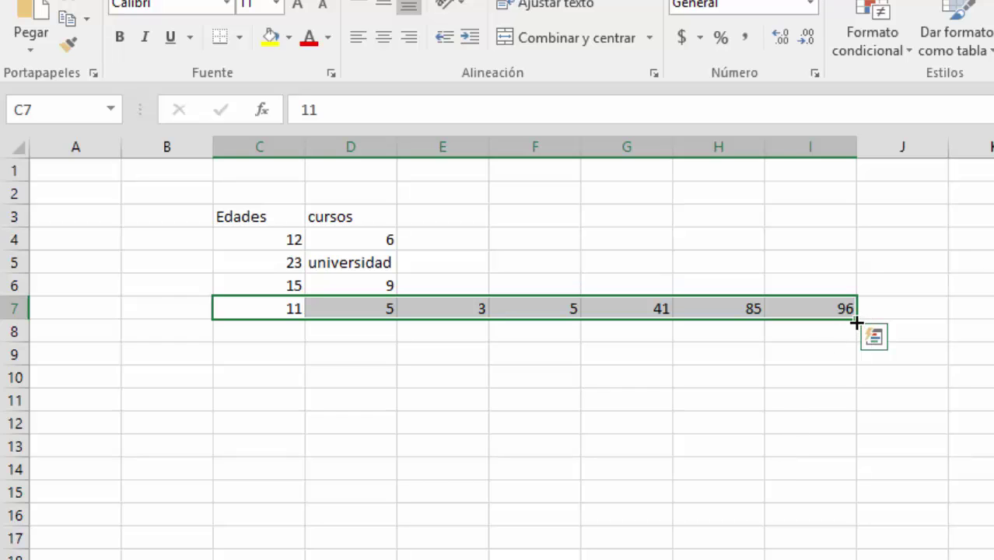
left_click_drag(856, 322, 851, 498)
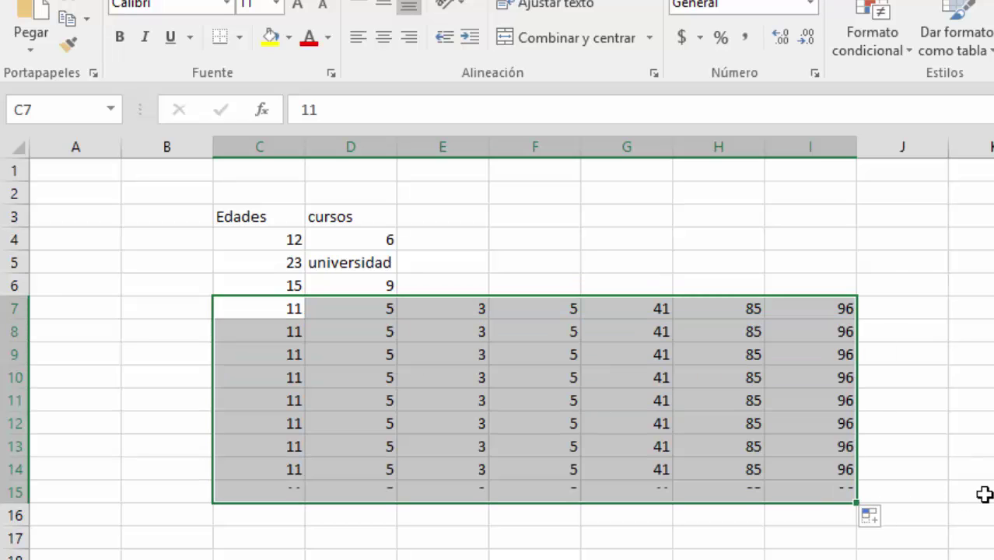
left_click(985, 494)
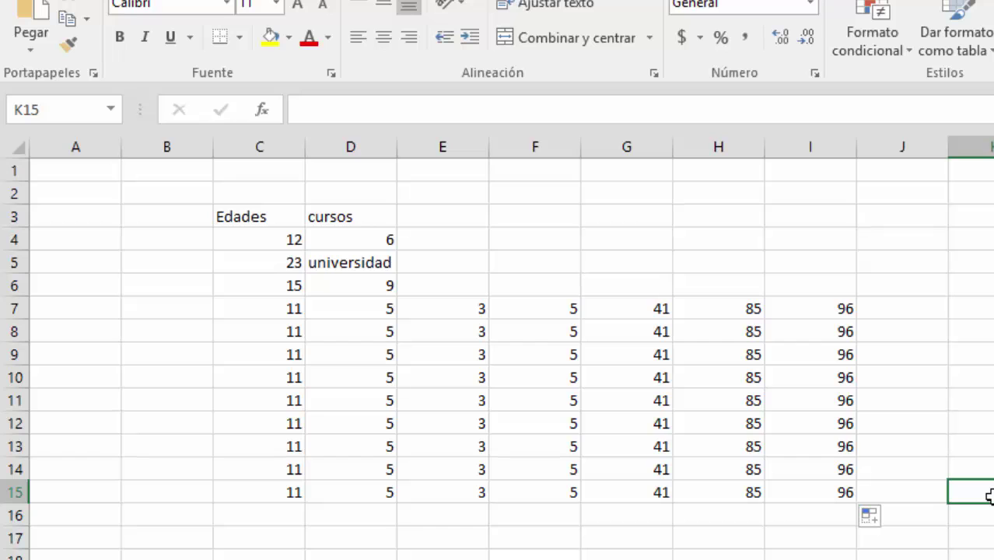
mouse_move(289, 310)
left_mouse_down()
mouse_move(482, 424)
mouse_move(812, 531)
mouse_move(856, 516)
mouse_move(846, 495)
left_mouse_up()
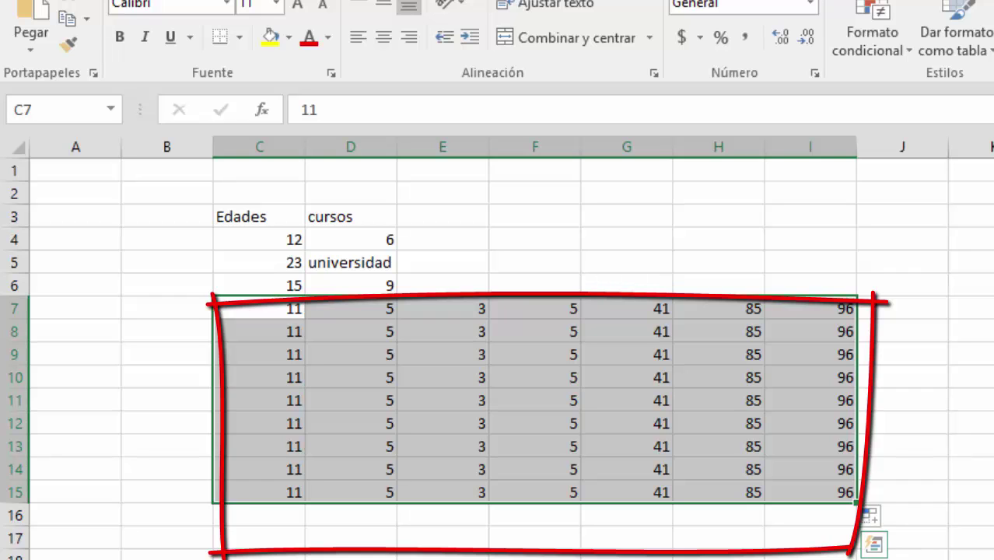